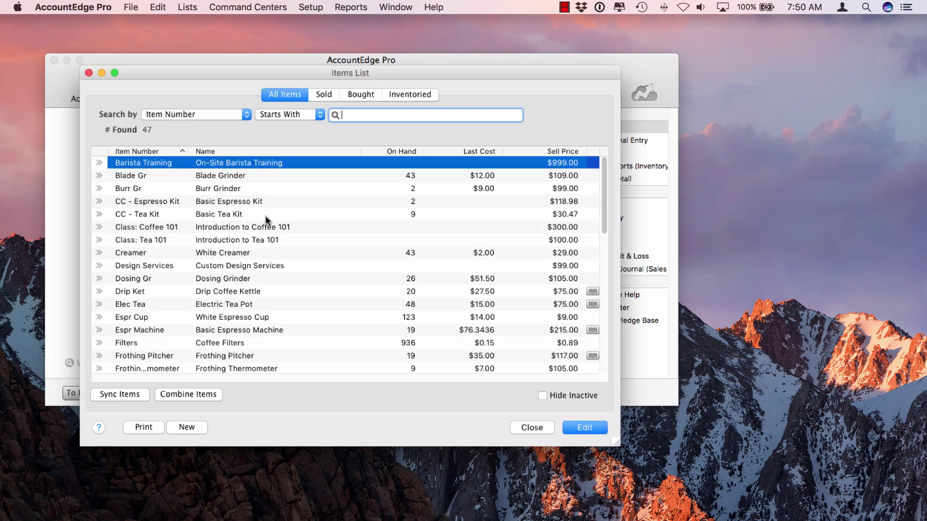
Review CC - Espresso Kit's components (a grinder and two coffees, $118.98), then close the Items List
{"action": "left_click", "coordinate": [127, 203]}
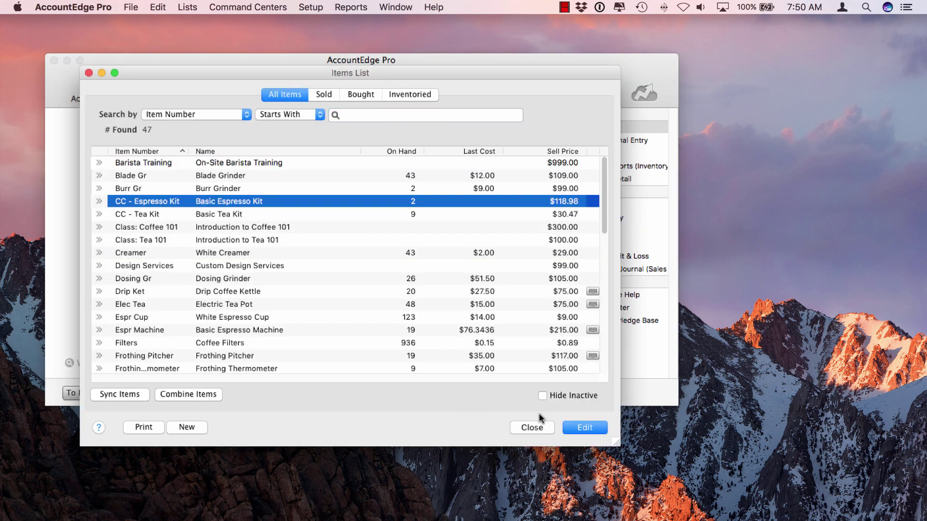
{"action": "left_click", "coordinate": [583, 428]}
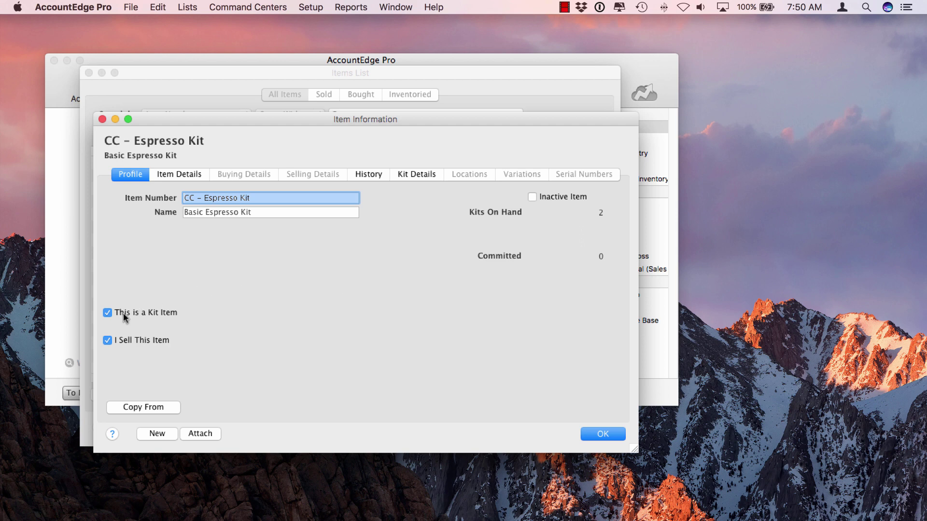
{"action": "left_click", "coordinate": [420, 174]}
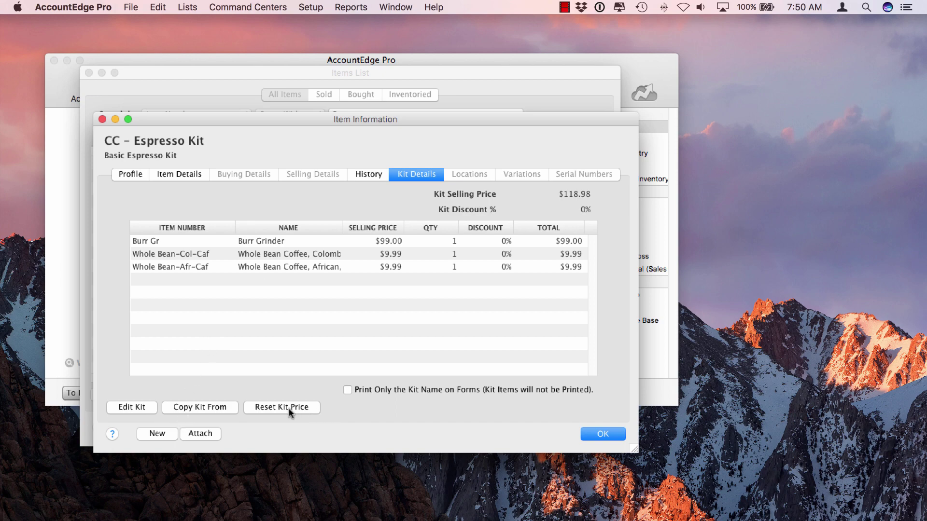
{"action": "left_click", "coordinate": [603, 434]}
{"action": "left_click", "coordinate": [531, 428]}
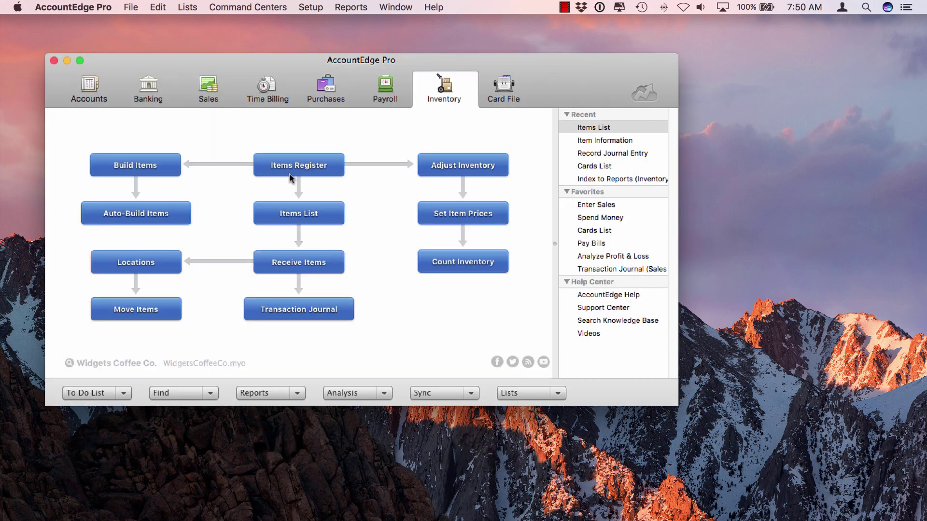
Review Acme Sales Inc.'s $7,800 unbilled work in progress, then cancel without invoicing
{"action": "left_click", "coordinate": [264, 91]}
{"action": "left_click", "coordinate": [283, 252]}
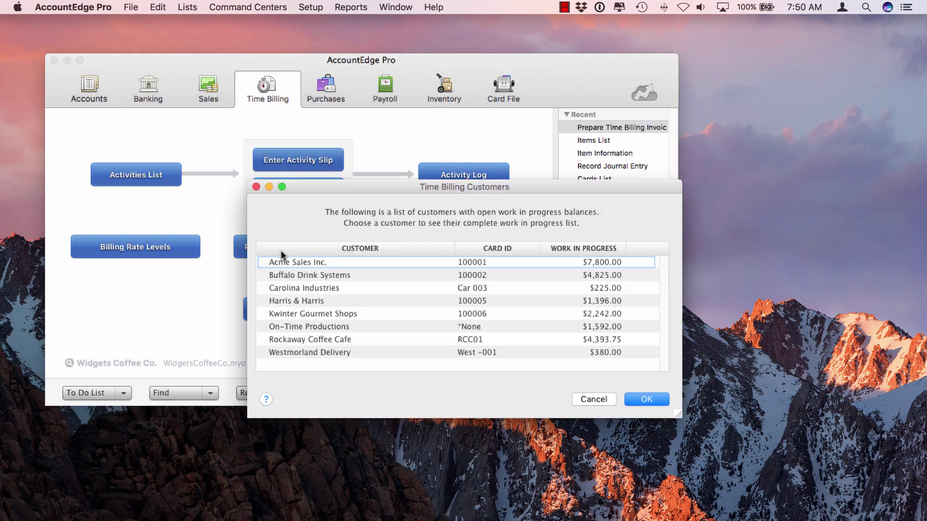
{"action": "left_click", "coordinate": [656, 401]}
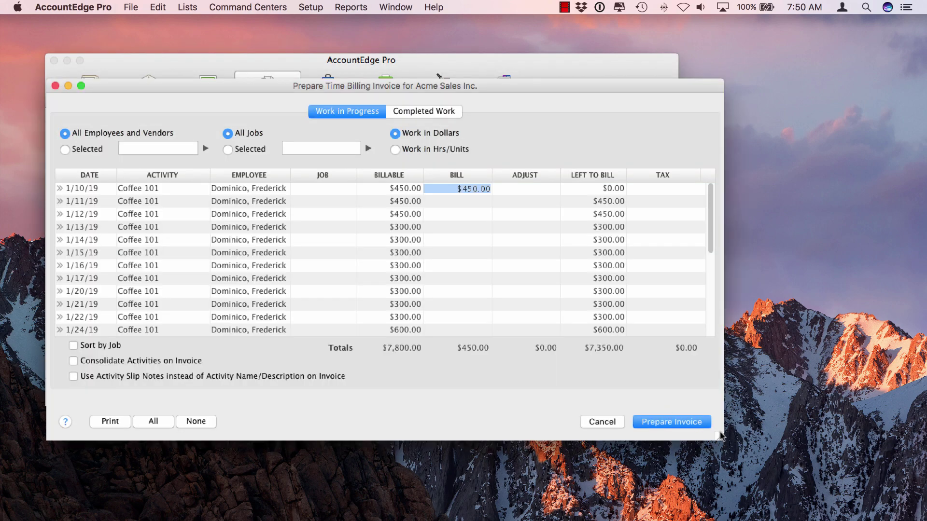
{"action": "left_click_drag", "start_coordinate": [723, 438], "coordinate": [780, 453]}
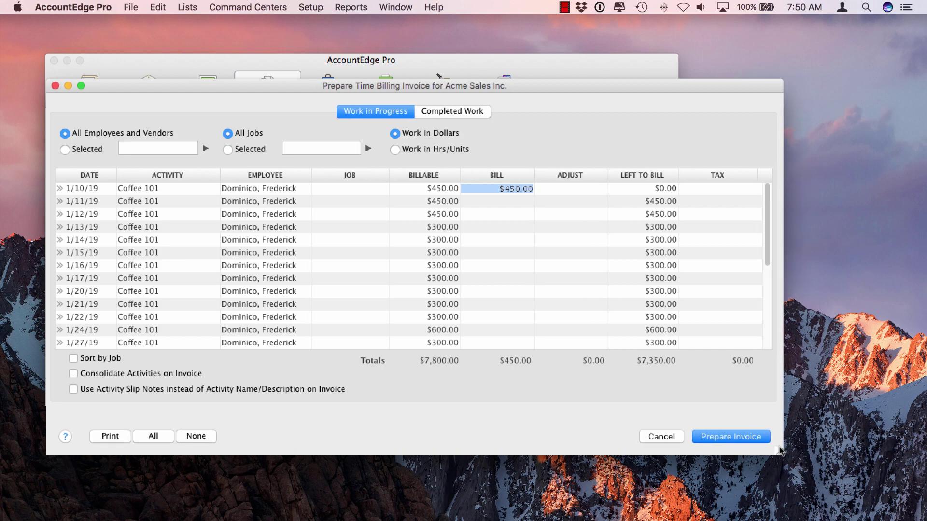
{"action": "left_click", "coordinate": [657, 437]}
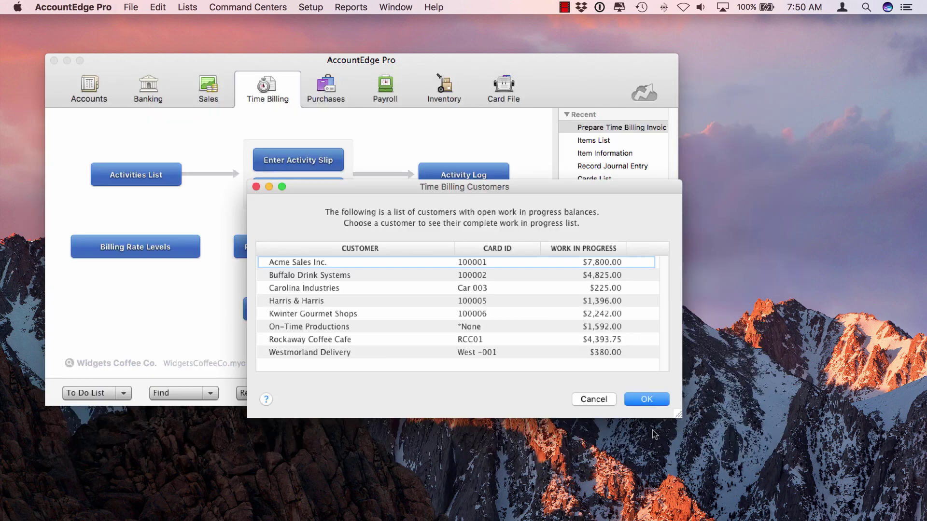
{"action": "left_click", "coordinate": [590, 399]}
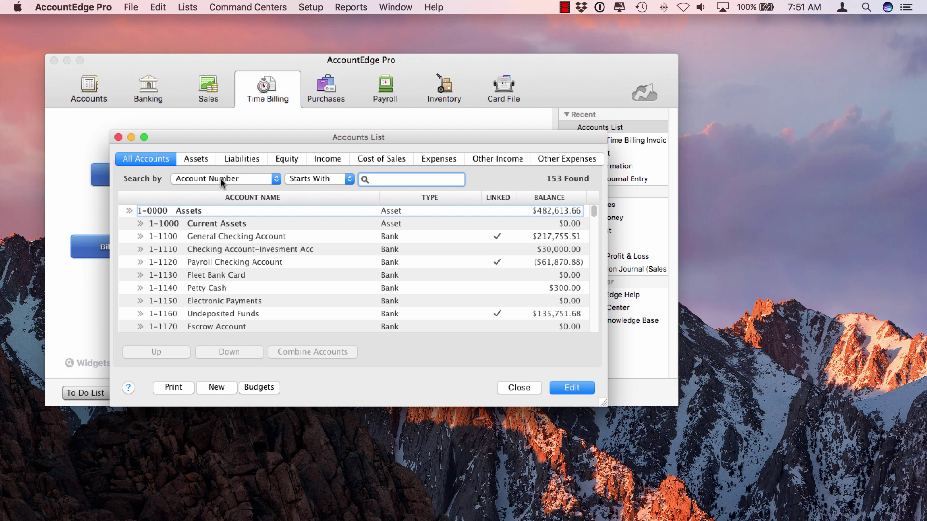
{"action": "left_click", "coordinate": [220, 178]}
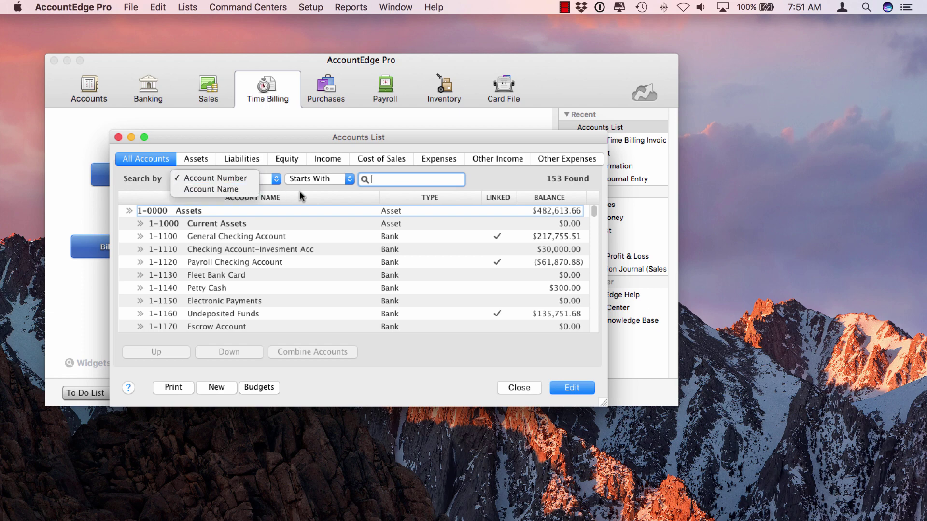
{"action": "left_click", "coordinate": [306, 176]}
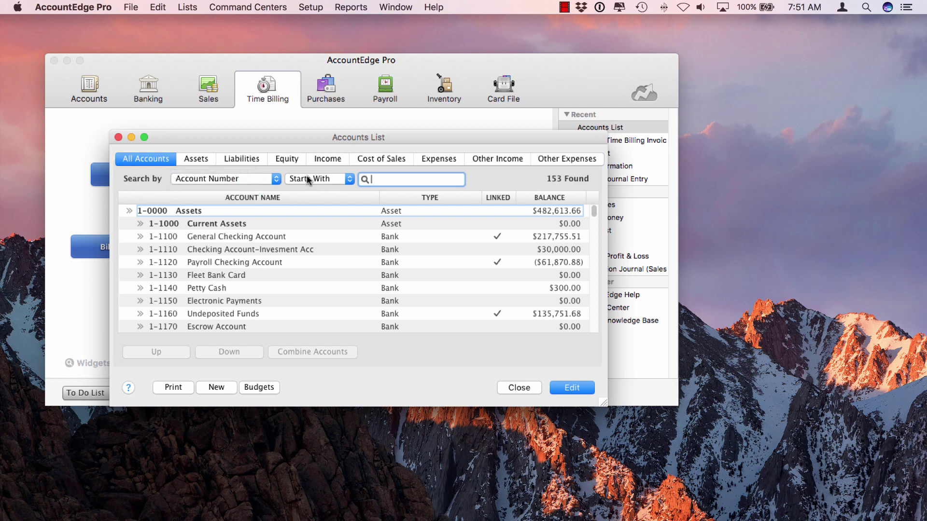
{"action": "left_click", "coordinate": [310, 217]}
{"action": "left_click", "coordinate": [519, 387]}
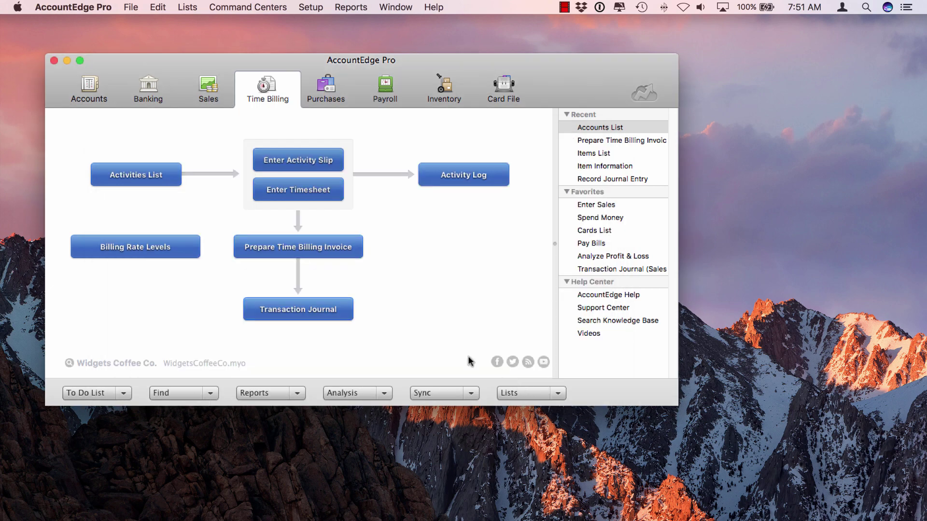
Start journal entry GJ000029 and browse its account picker's search options without choosing an account
{"action": "left_click", "coordinate": [98, 89]}
{"action": "left_click", "coordinate": [263, 239]}
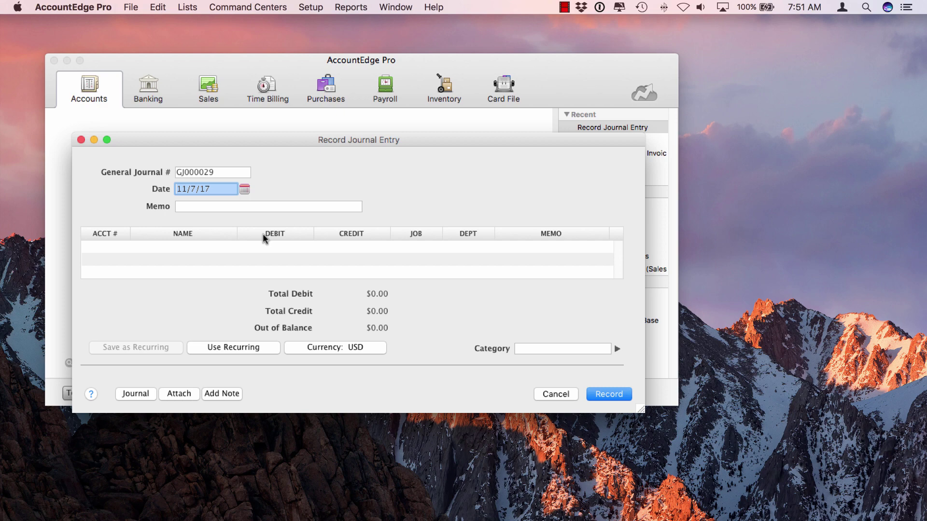
{"action": "key", "text": "Tab"}
{"action": "key", "text": "Tab"}
{"action": "key", "text": "Tab"}
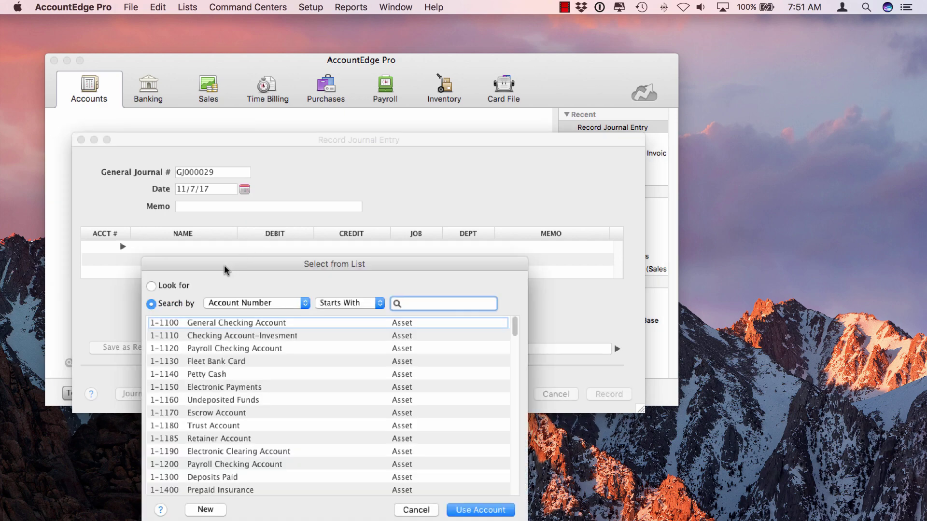
{"action": "left_click", "coordinate": [238, 307]}
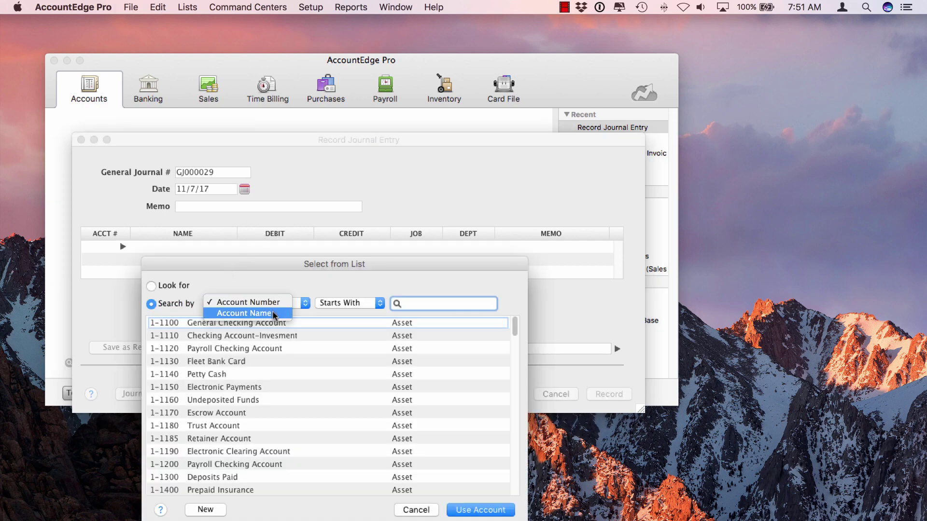
{"action": "left_click", "coordinate": [366, 308]}
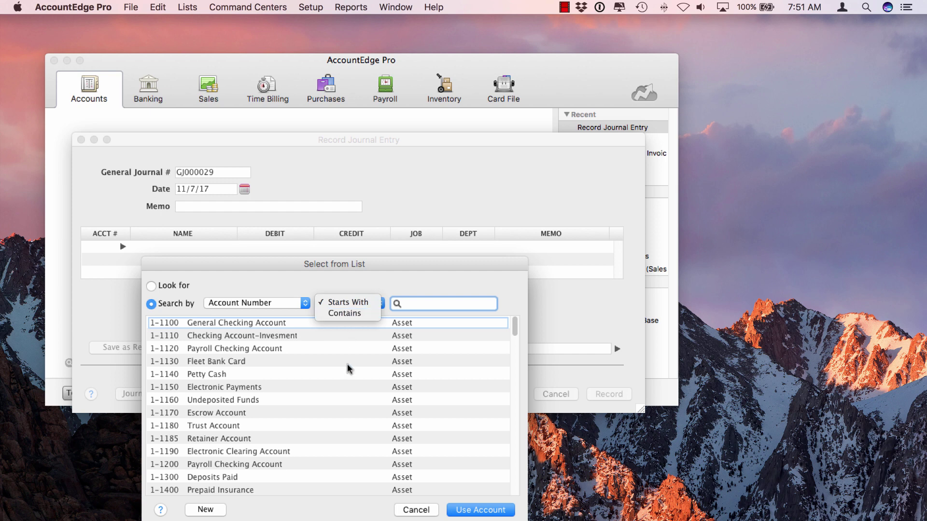
{"action": "key", "text": "Escape"}
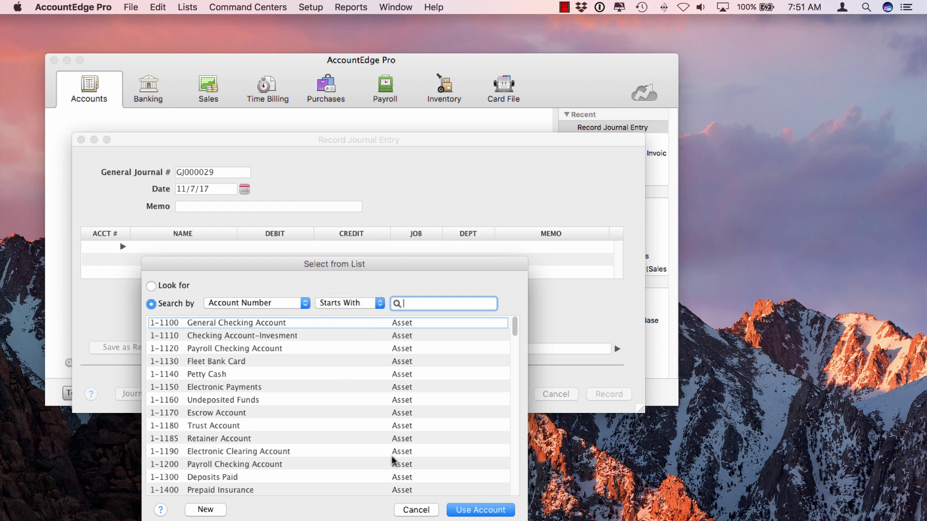
{"action": "left_click", "coordinate": [416, 510]}
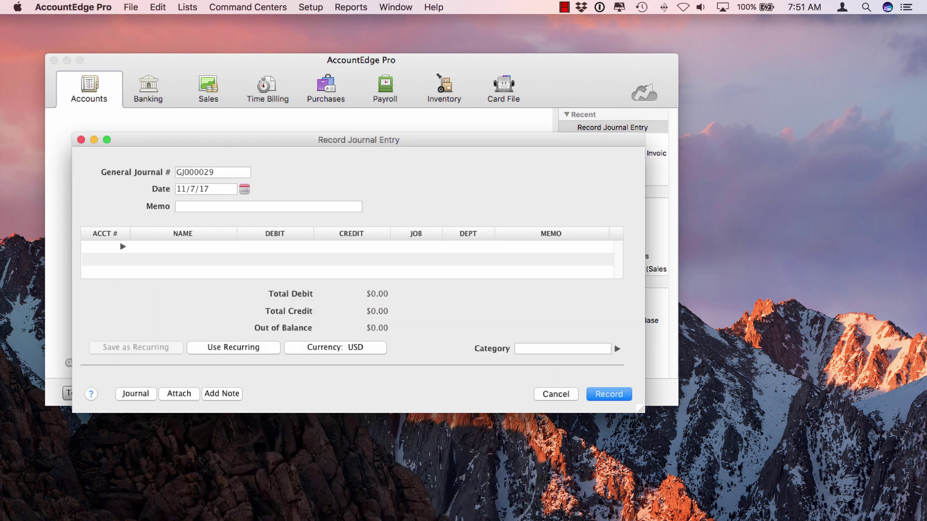
Discard journal entry GJ000029, then draft a fall-sale email from Acme Sales Inc.'s customer card
{"action": "left_click", "coordinate": [556, 395]}
{"action": "left_click", "coordinate": [504, 83]}
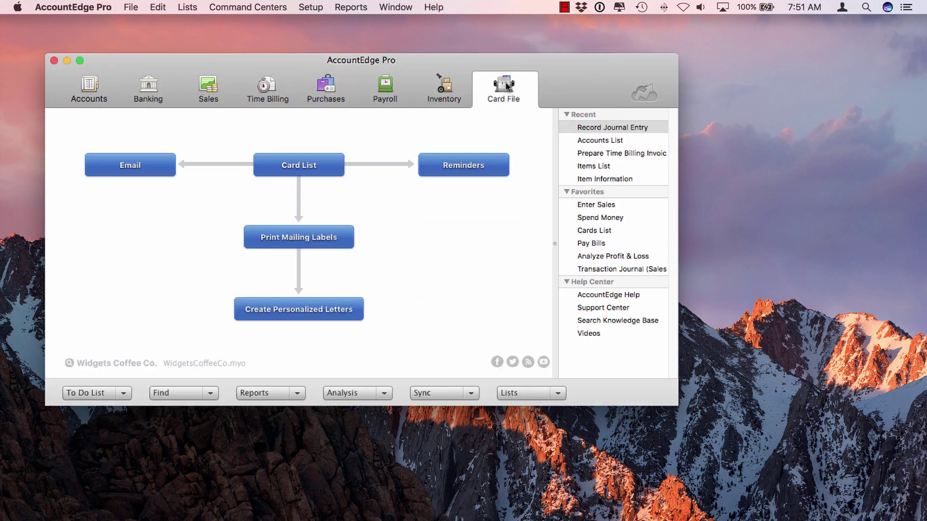
{"action": "left_click", "coordinate": [312, 164]}
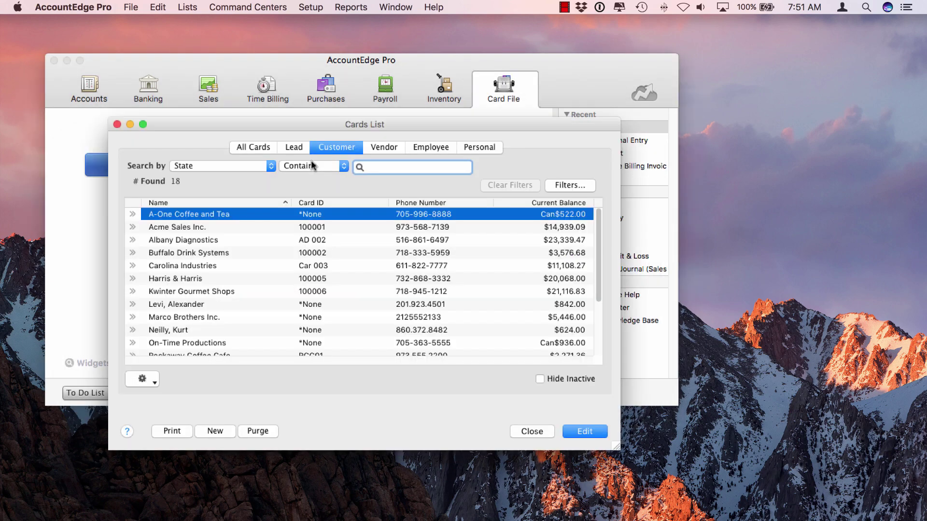
{"action": "left_click", "coordinate": [134, 227]}
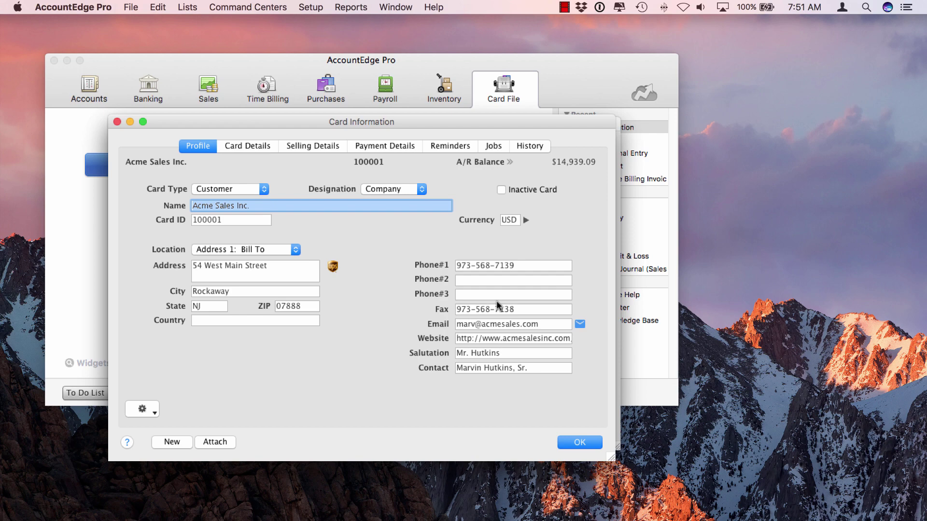
{"action": "left_click", "coordinate": [537, 328]}
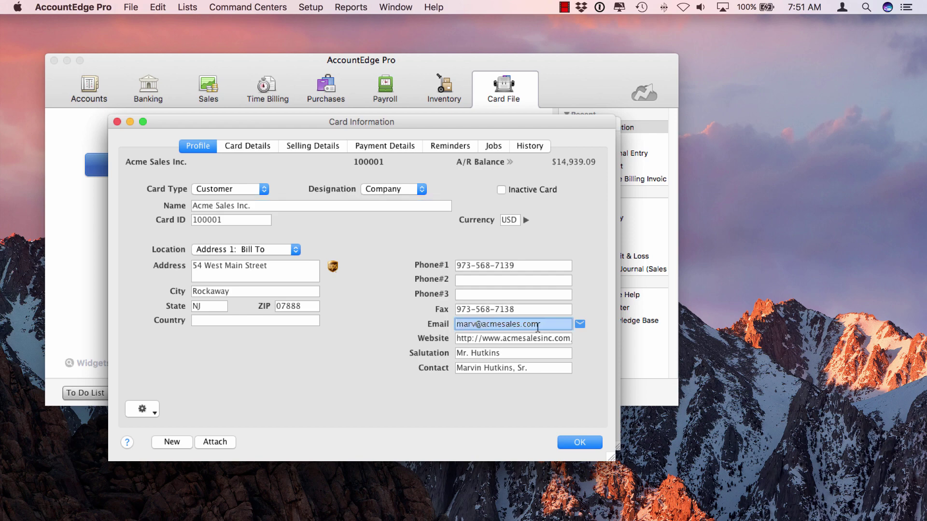
{"action": "left_click", "coordinate": [580, 325]}
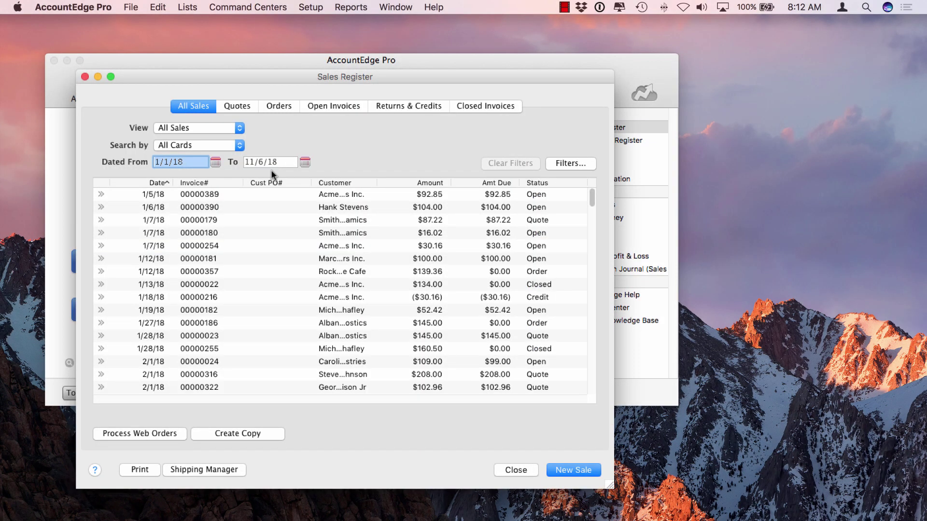
Close the Sales Register and glance through the Purchases Register
{"action": "left_click", "coordinate": [528, 472]}
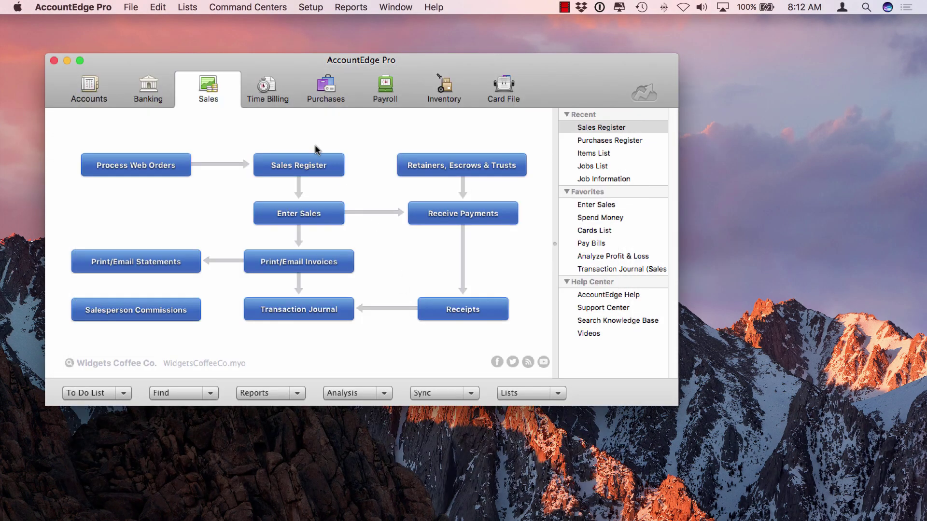
{"action": "left_click", "coordinate": [312, 92]}
{"action": "left_click", "coordinate": [308, 169]}
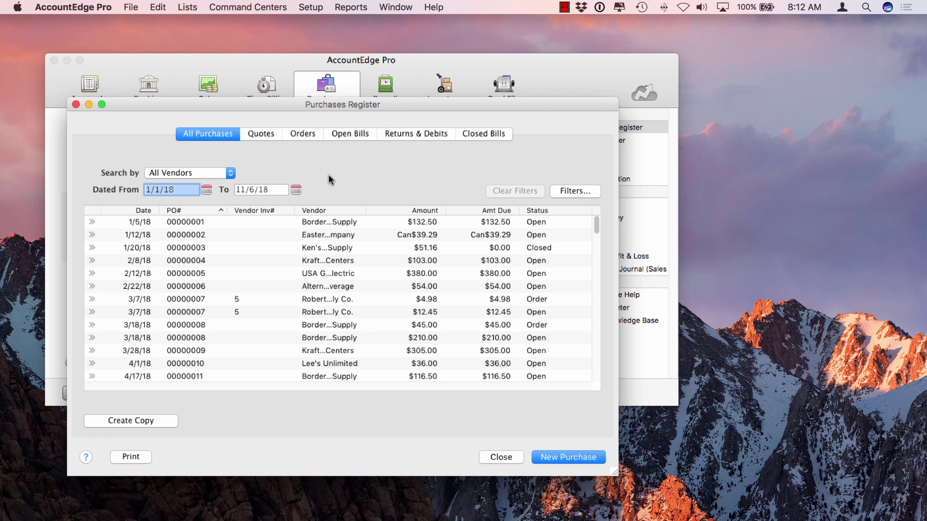
{"action": "left_click", "coordinate": [501, 458]}
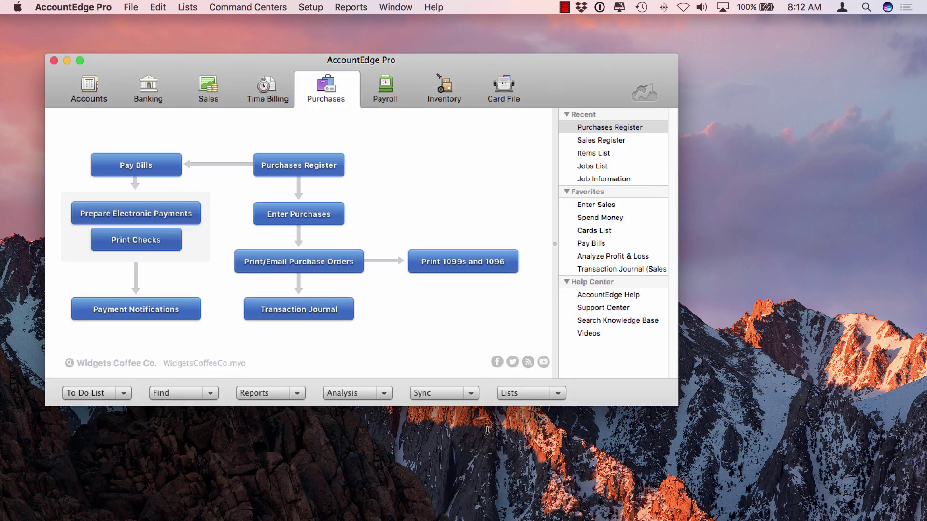
Open Gift Basket #2 – Coffee from the Items List and view its auto-build components
{"action": "left_click", "coordinate": [445, 93]}
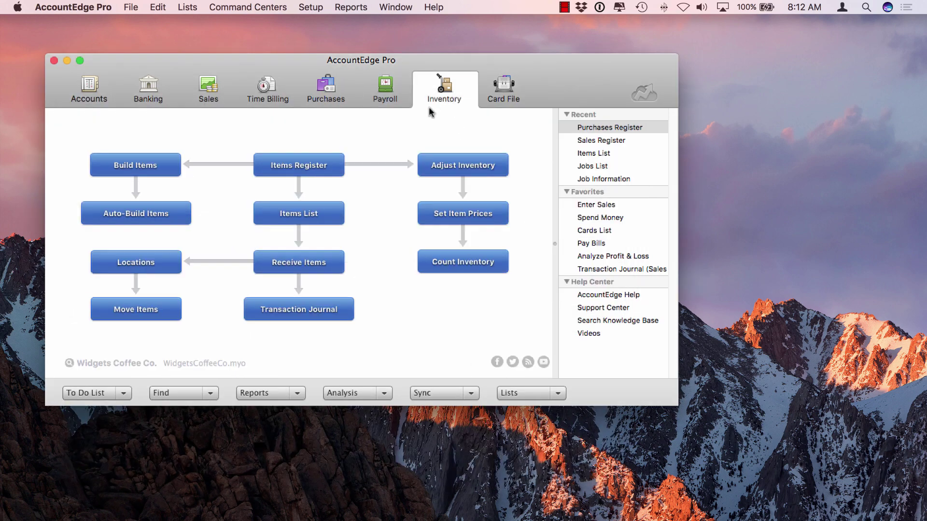
{"action": "left_click", "coordinate": [296, 210]}
{"action": "scroll", "coordinate": [161, 310], "scroll_direction": "down", "scroll_amount": 5}
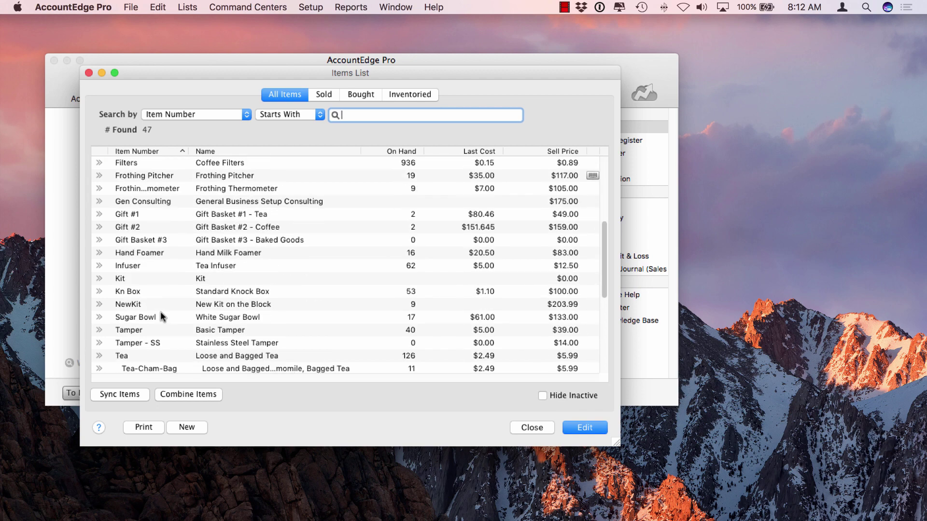
{"action": "scroll", "coordinate": [160, 310], "scroll_direction": "down", "scroll_amount": 2}
{"action": "left_click", "coordinate": [132, 178]}
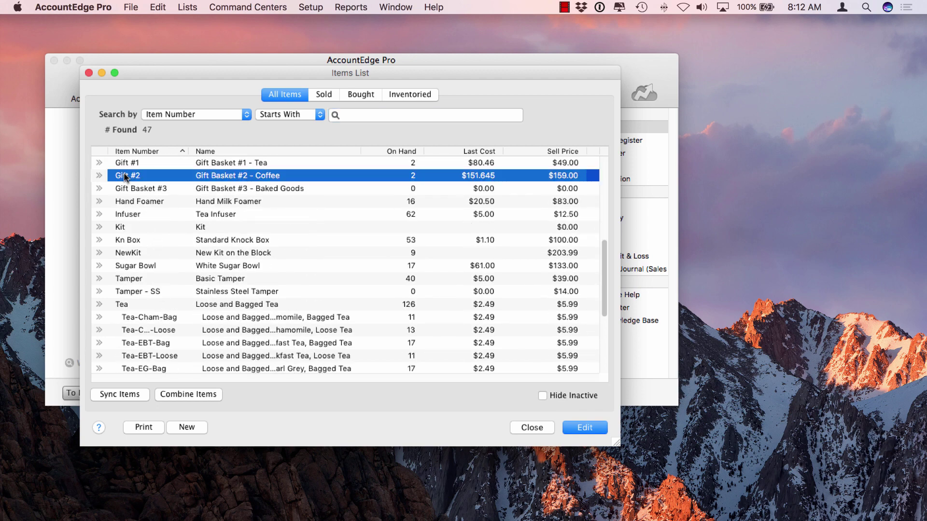
{"action": "left_click", "coordinate": [100, 176]}
{"action": "left_click", "coordinate": [417, 176]}
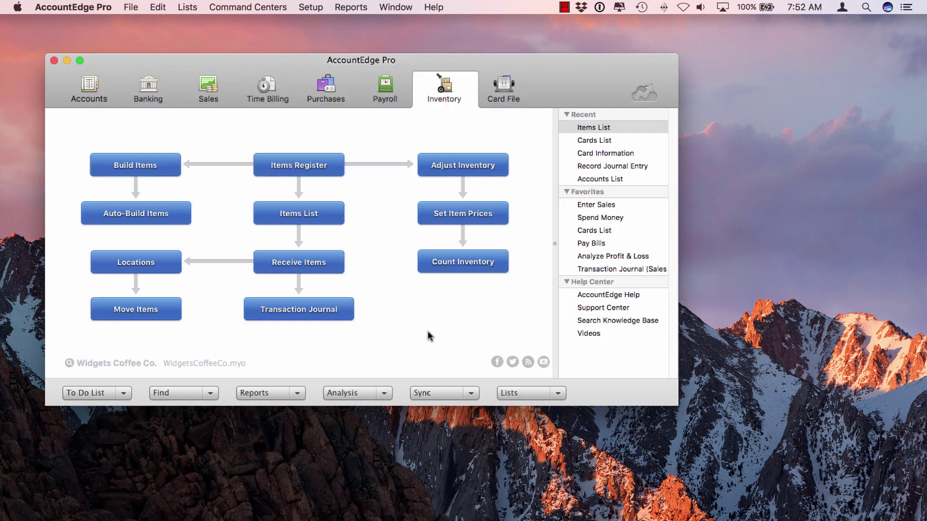
Preview the 'With Paid' invoice form and its PAID stamp, closing it unsaved
{"action": "left_click", "coordinate": [211, 92]}
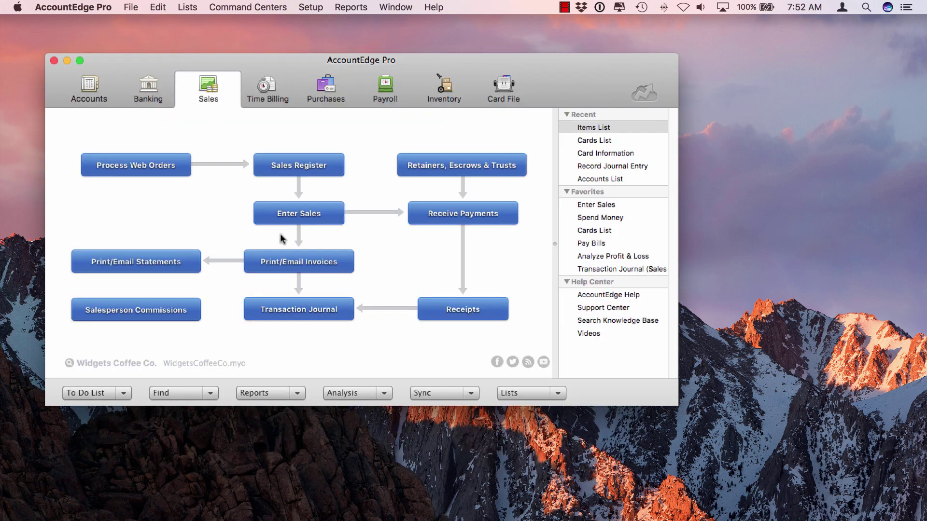
{"action": "left_click", "coordinate": [288, 262]}
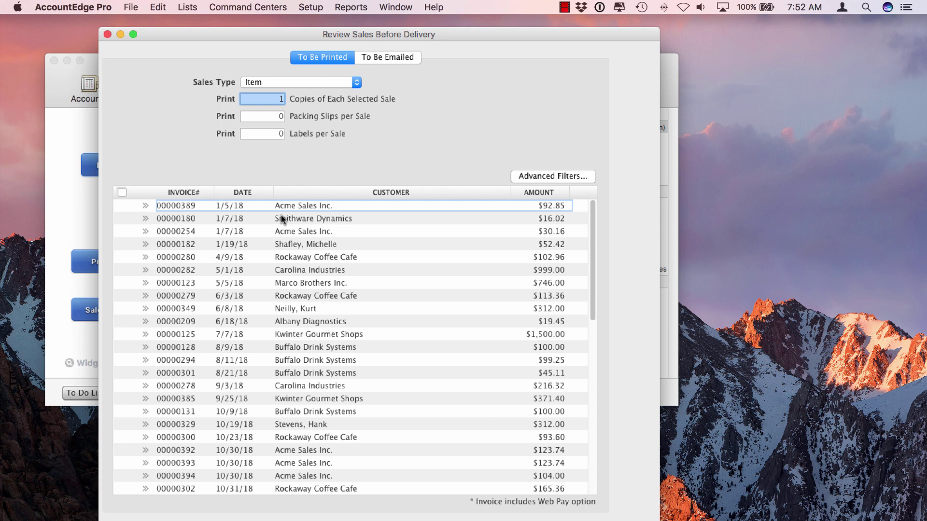
{"action": "left_click", "coordinate": [525, 179]}
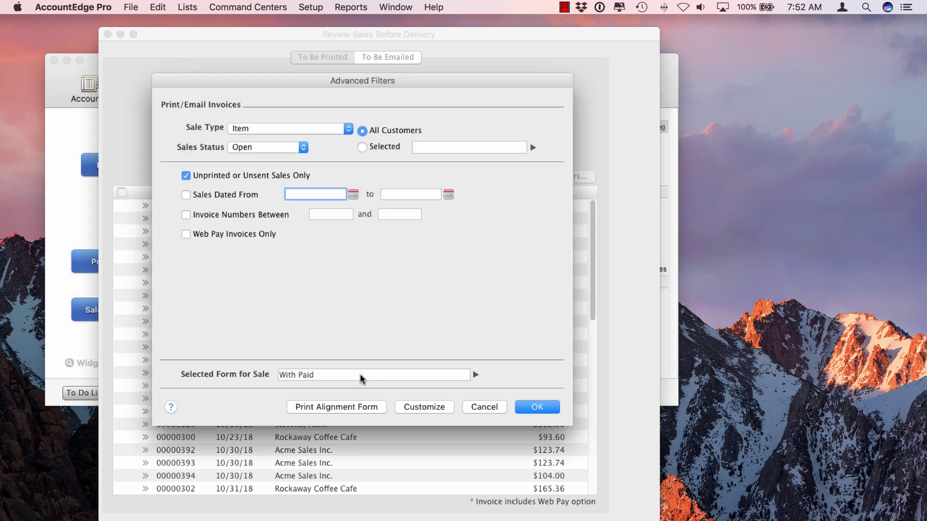
{"action": "left_click", "coordinate": [316, 375]}
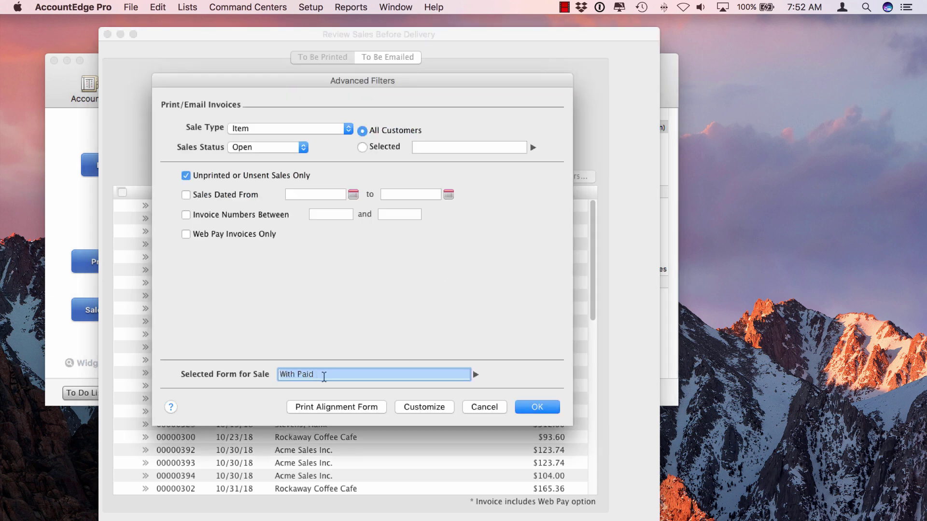
{"action": "left_click", "coordinate": [418, 408]}
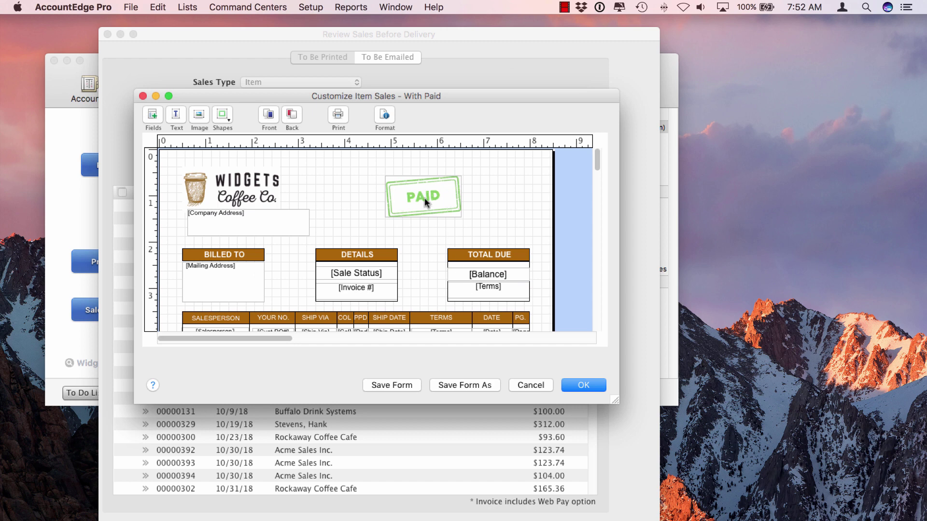
{"action": "left_click", "coordinate": [526, 385]}
{"action": "left_click", "coordinate": [484, 406]}
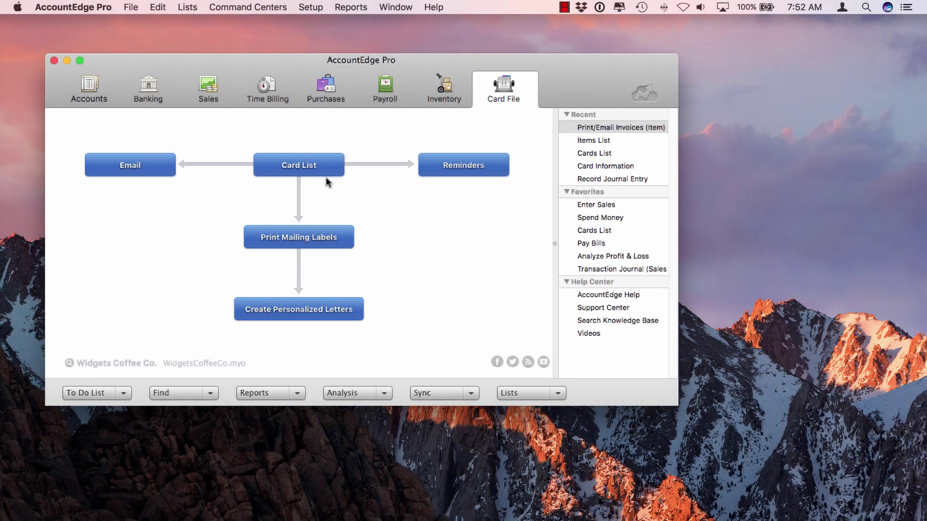
Check the Card List's search field and matching options, then close the list
{"action": "left_click", "coordinate": [313, 161]}
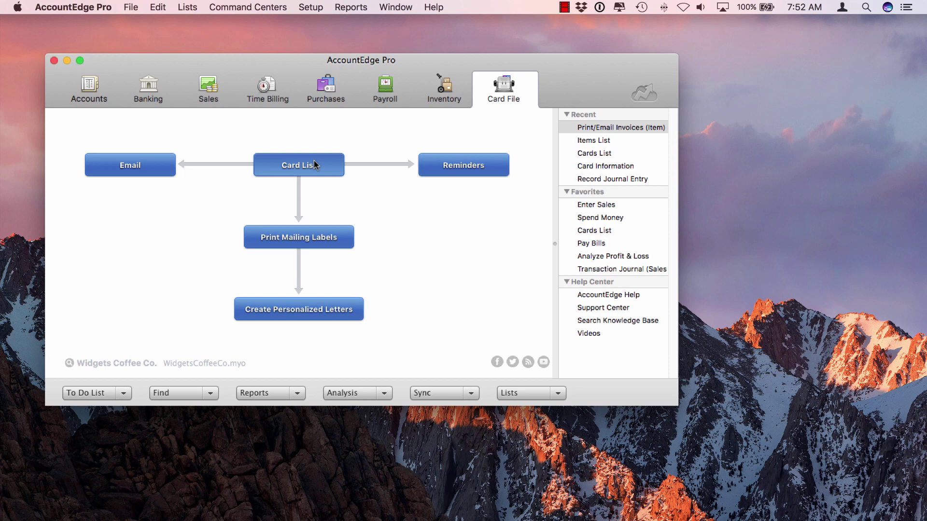
{"action": "left_click", "coordinate": [208, 165]}
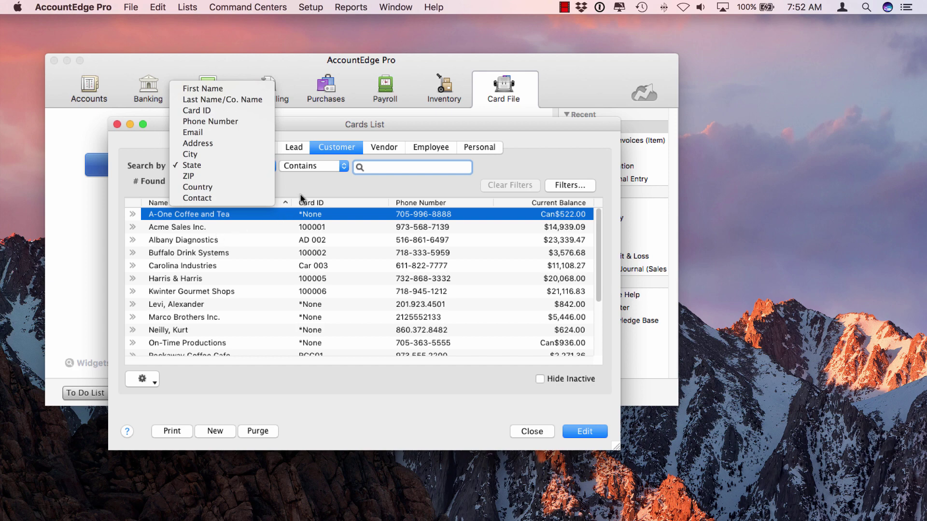
{"action": "left_click", "coordinate": [301, 177]}
{"action": "left_click", "coordinate": [305, 168]}
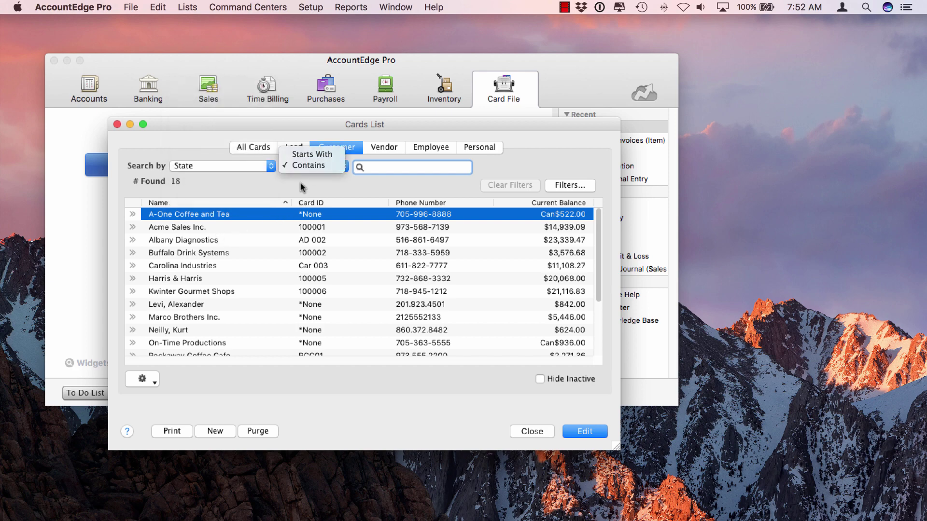
{"action": "left_click", "coordinate": [105, 115]}
{"action": "left_click", "coordinate": [117, 125]}
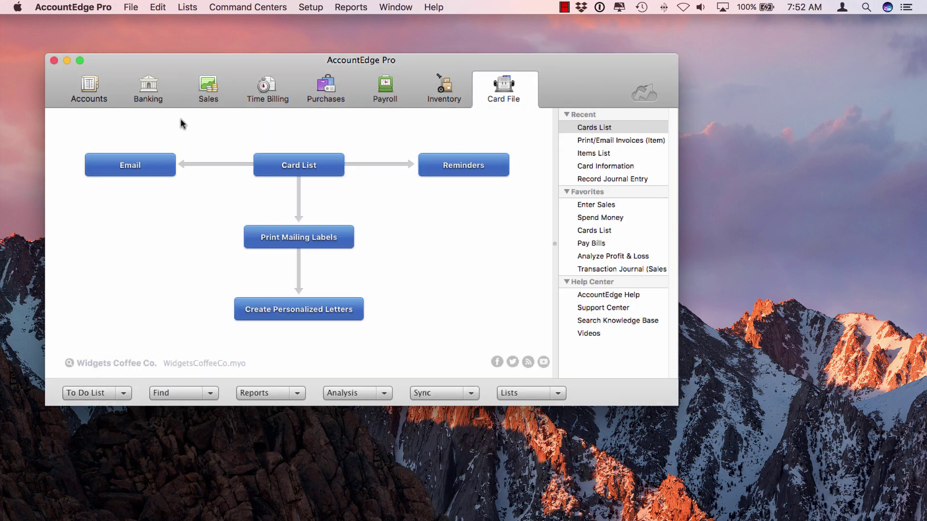
Start a new sale and show the customer picker's search-by field choices
{"action": "left_click", "coordinate": [208, 94]}
{"action": "left_click", "coordinate": [270, 217]}
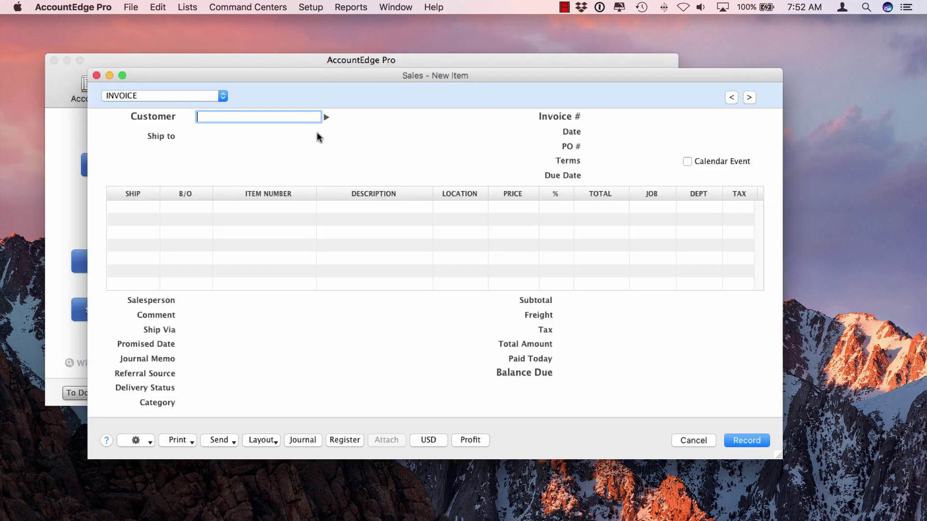
{"action": "left_click", "coordinate": [327, 117]}
{"action": "left_click", "coordinate": [170, 195]}
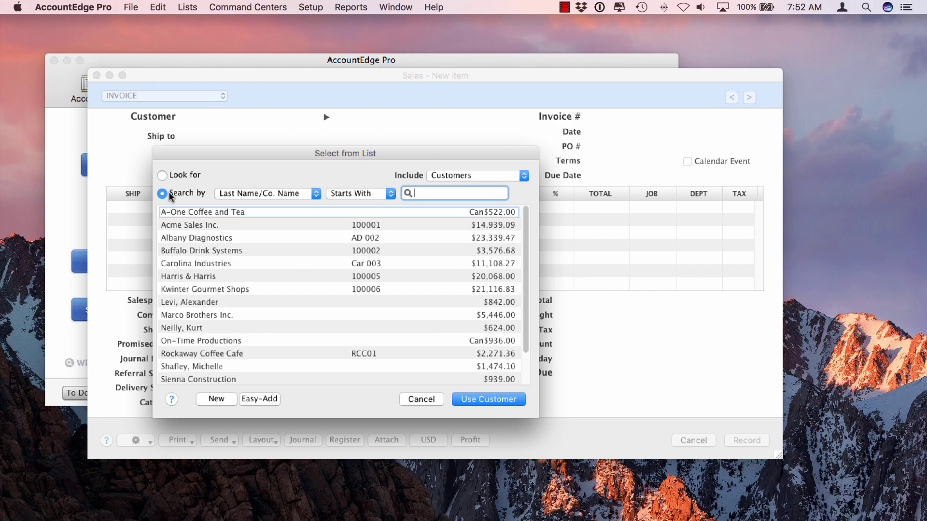
{"action": "left_click", "coordinate": [254, 192]}
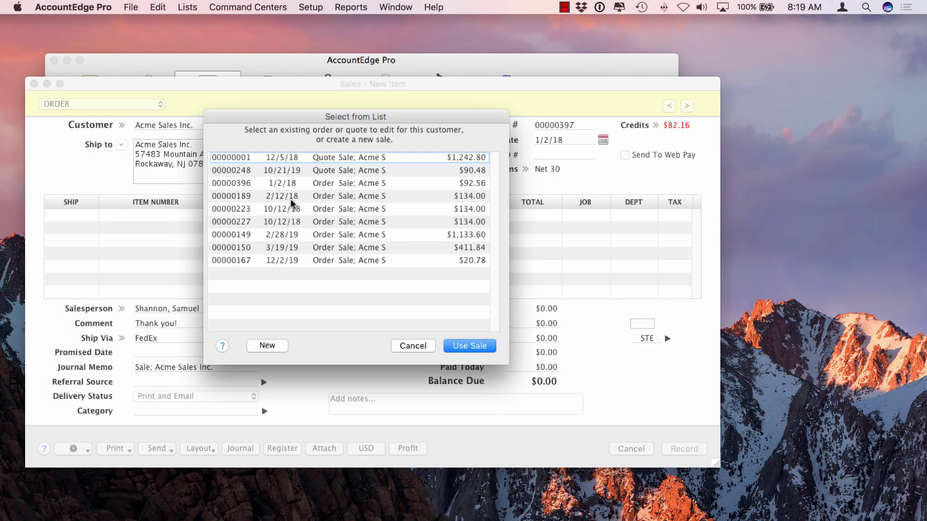
Convert Acme Sales Inc.'s order 00000396 ($92.56) into a recorded invoice
{"action": "left_click", "coordinate": [278, 184]}
{"action": "left_click", "coordinate": [465, 347]}
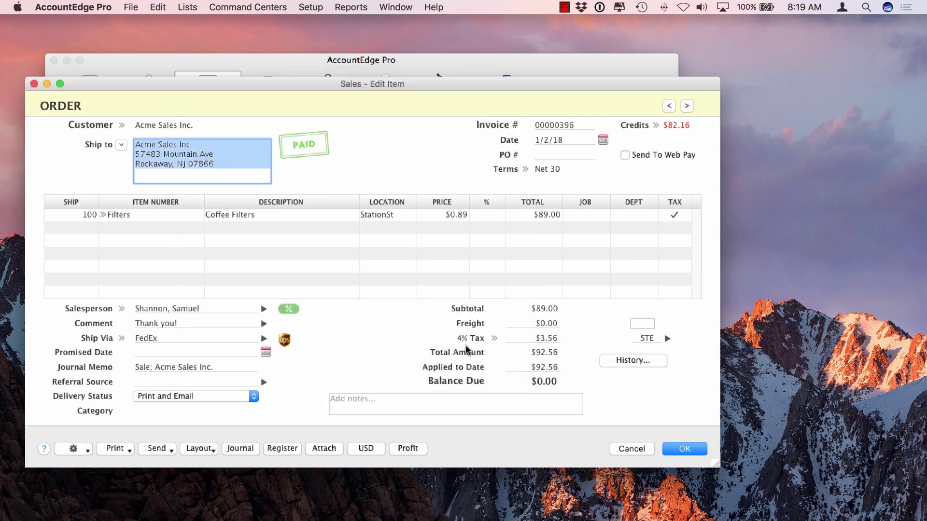
{"action": "left_click", "coordinate": [78, 450]}
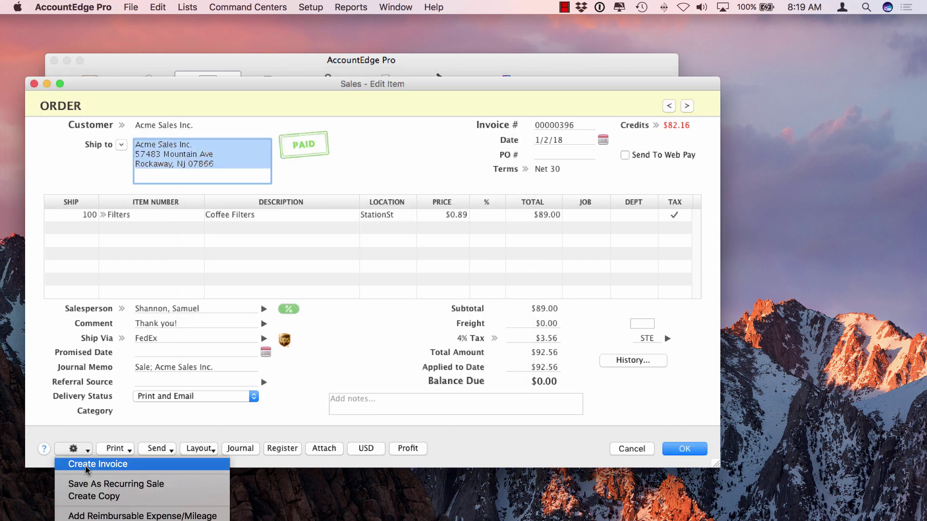
{"action": "left_click", "coordinate": [85, 467]}
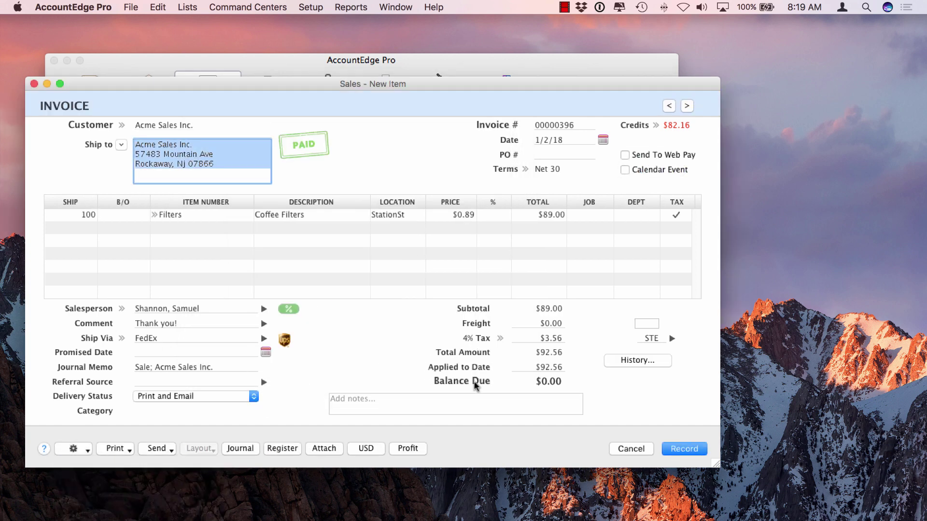
{"action": "left_click", "coordinate": [671, 445]}
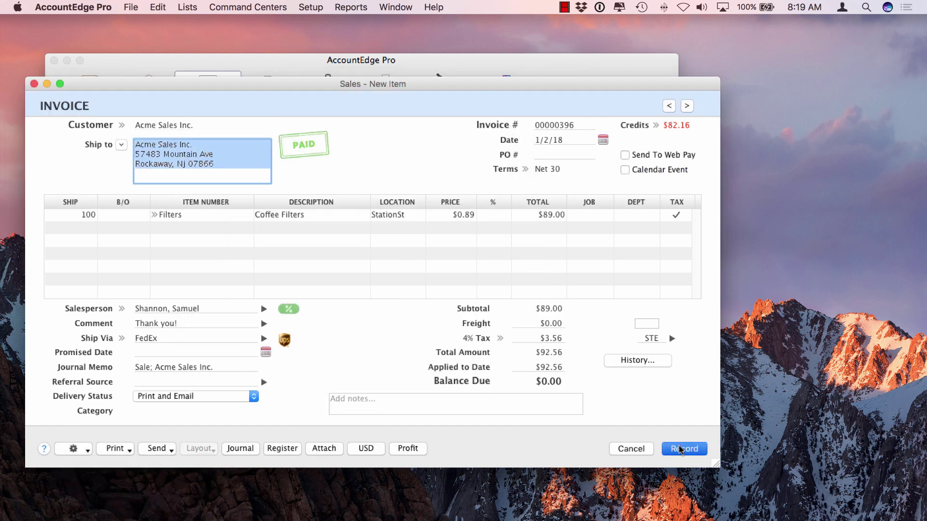
{"action": "left_click", "coordinate": [632, 450]}
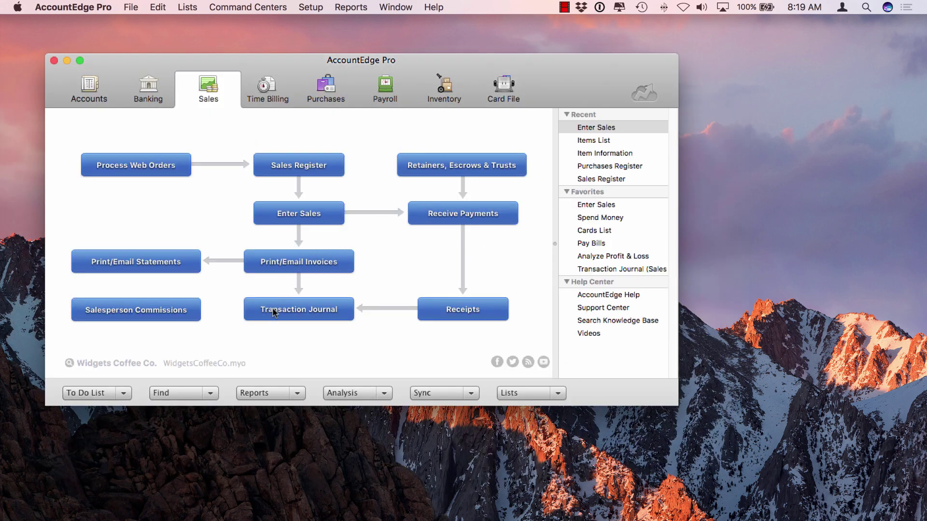
Open payment CR000196 from the 1/1/18–1/3/18 receipts journal and choose Delete Payment
{"action": "left_click", "coordinate": [273, 313]}
{"action": "left_click", "coordinate": [370, 96]}
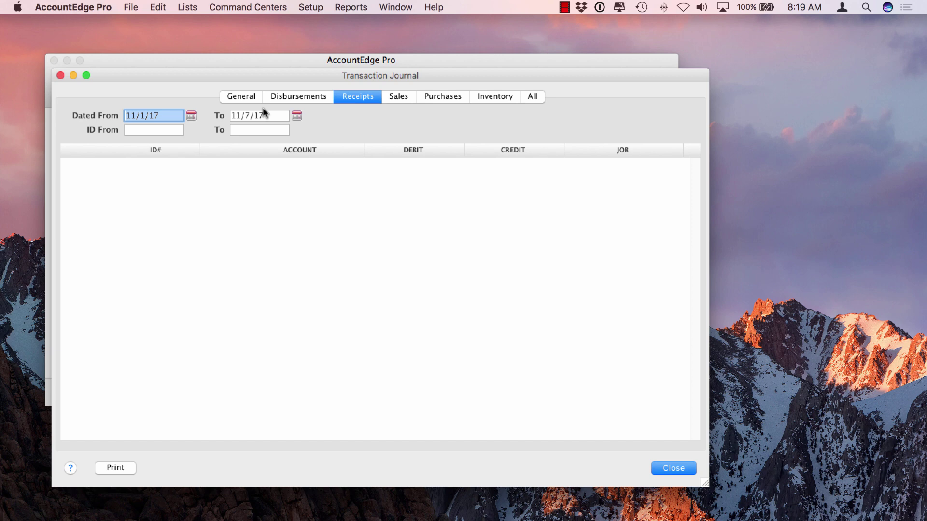
{"action": "type", "text": "1/1"}
{"action": "type", "text": "8"}
{"action": "key", "text": "Tab"}
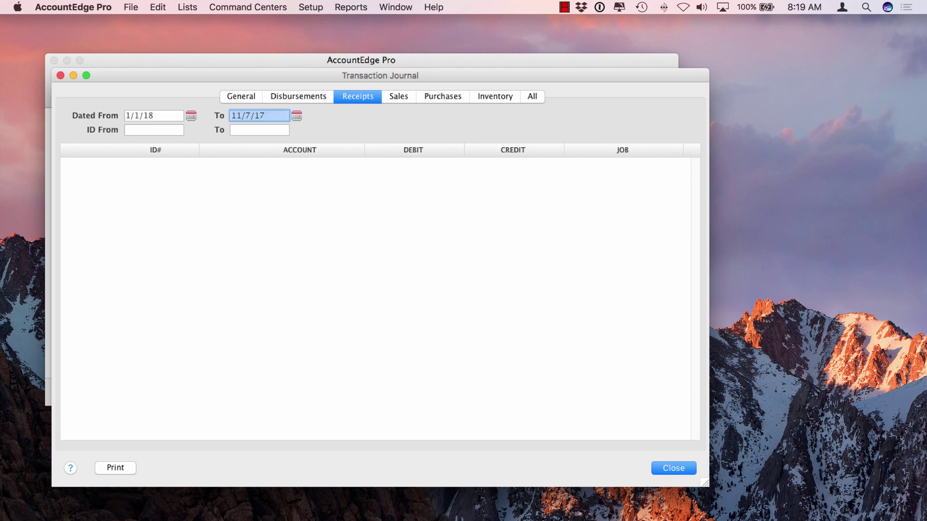
{"action": "type", "text": "1"}
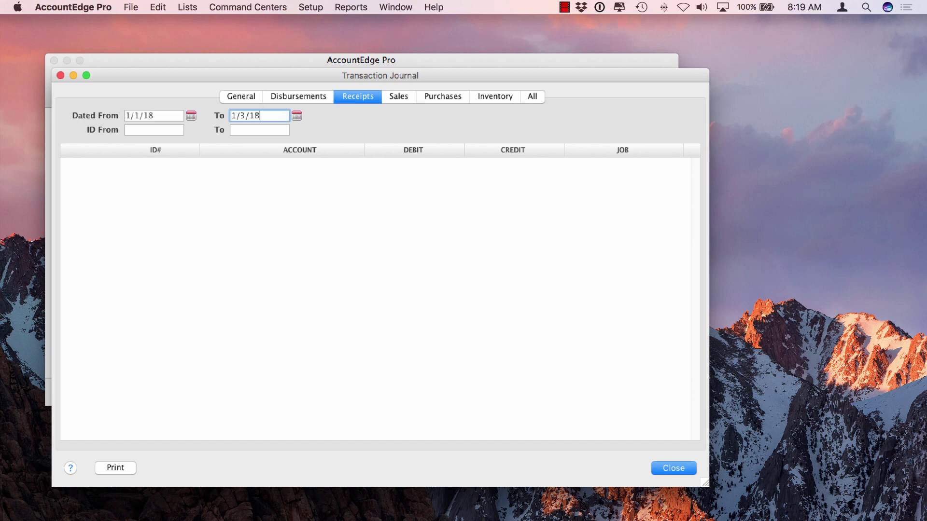
{"action": "key", "text": "Tab"}
{"action": "left_click", "coordinate": [66, 161]}
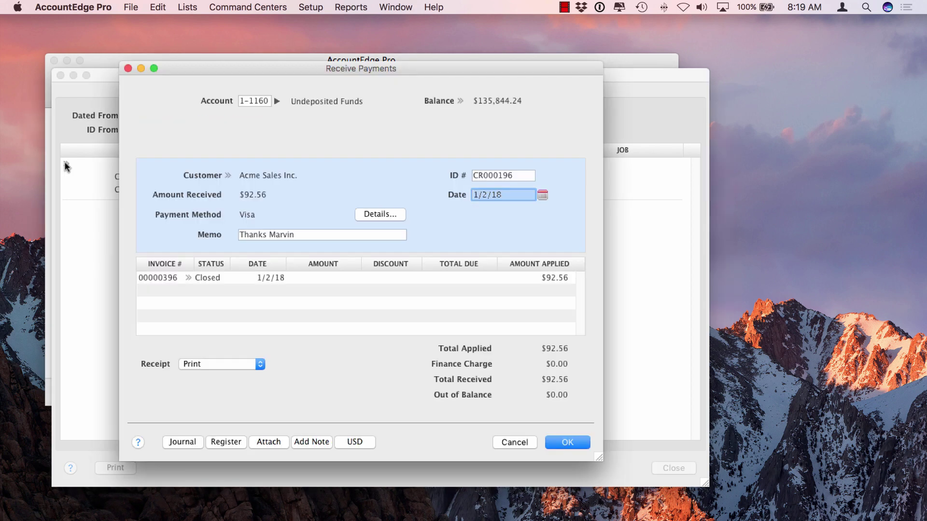
{"action": "left_click", "coordinate": [157, 7]}
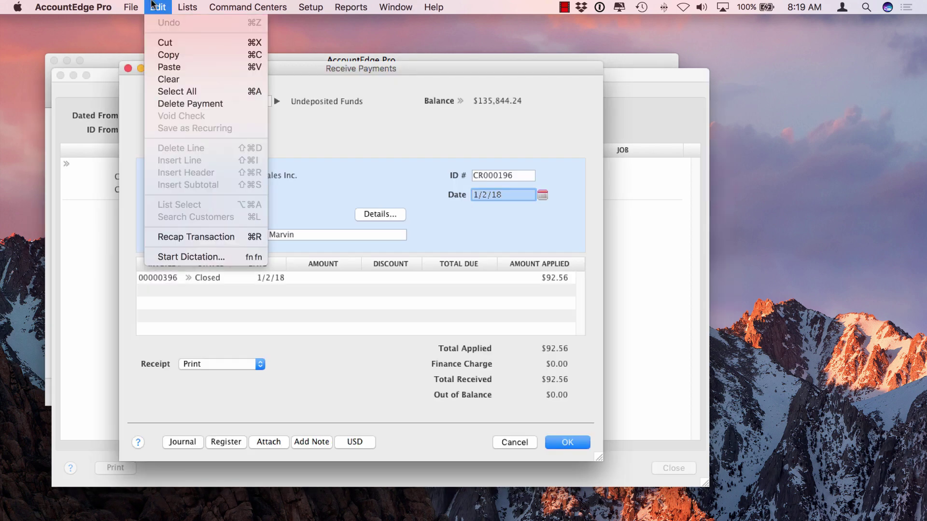
{"action": "left_click", "coordinate": [162, 103]}
Confirm the payment deletion, then review Acme Sales Inc.'s card, selling and Visa payment details
{"action": "left_click", "coordinate": [500, 210]}
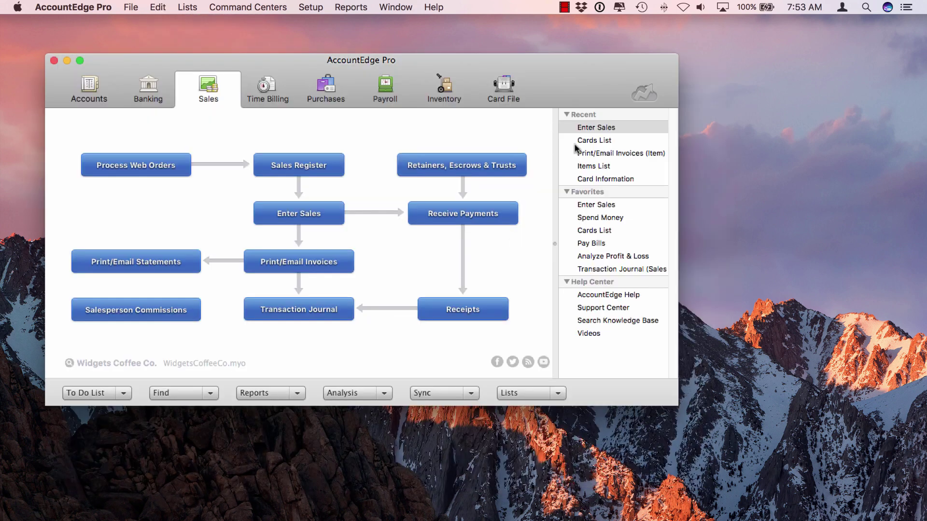
{"action": "left_click", "coordinate": [500, 92]}
{"action": "left_click", "coordinate": [288, 172]}
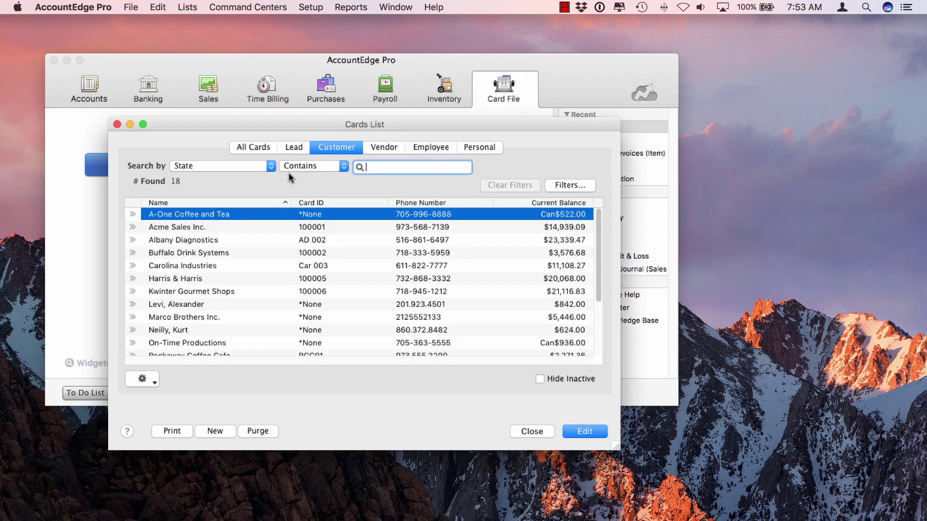
{"action": "left_click", "coordinate": [133, 226]}
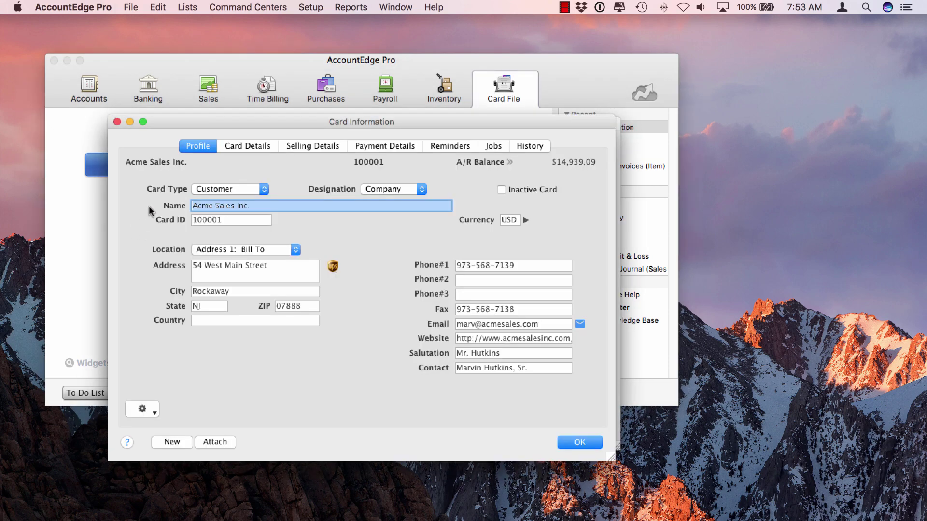
{"action": "left_click", "coordinate": [257, 146]}
{"action": "left_click", "coordinate": [292, 144]}
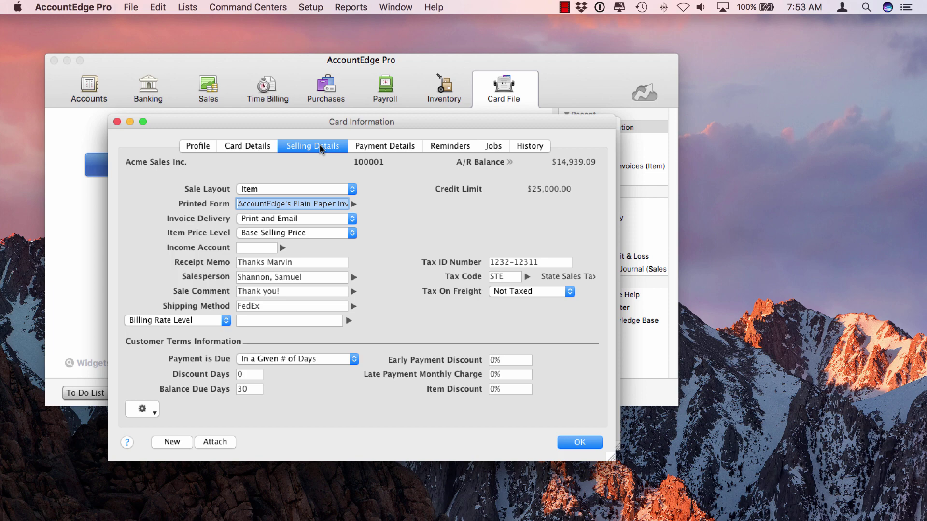
{"action": "left_click", "coordinate": [377, 148]}
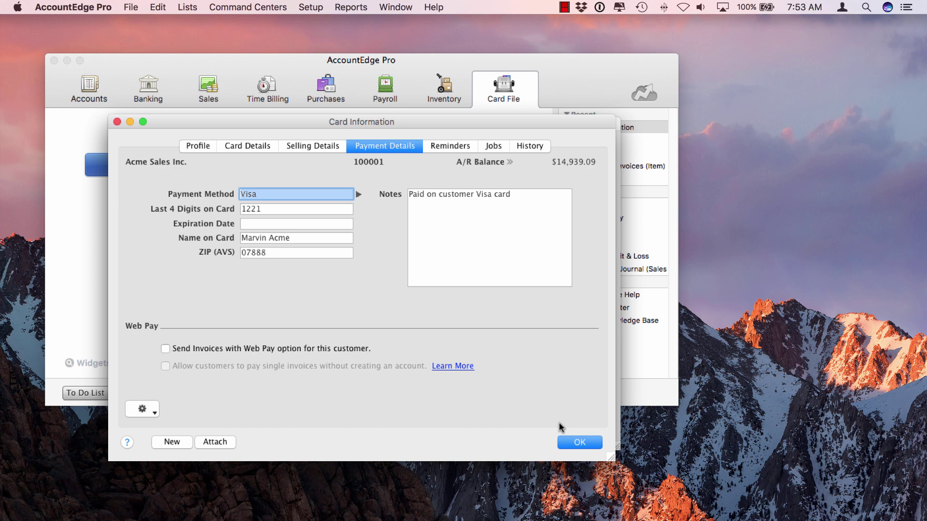
Close the customer card and send the January 2018 Standard Profit & Loss report to Excel, skipping the save
{"action": "left_click", "coordinate": [576, 444]}
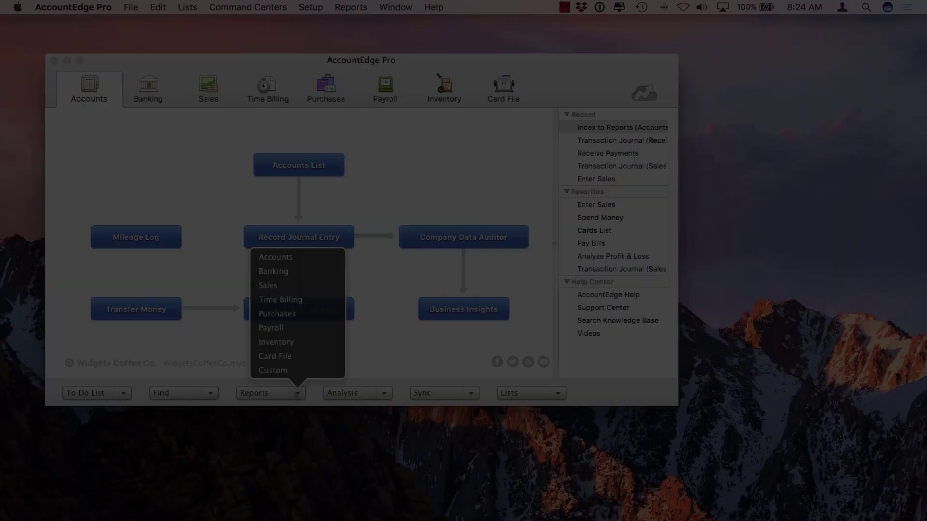
{"action": "left_click", "coordinate": [277, 257]}
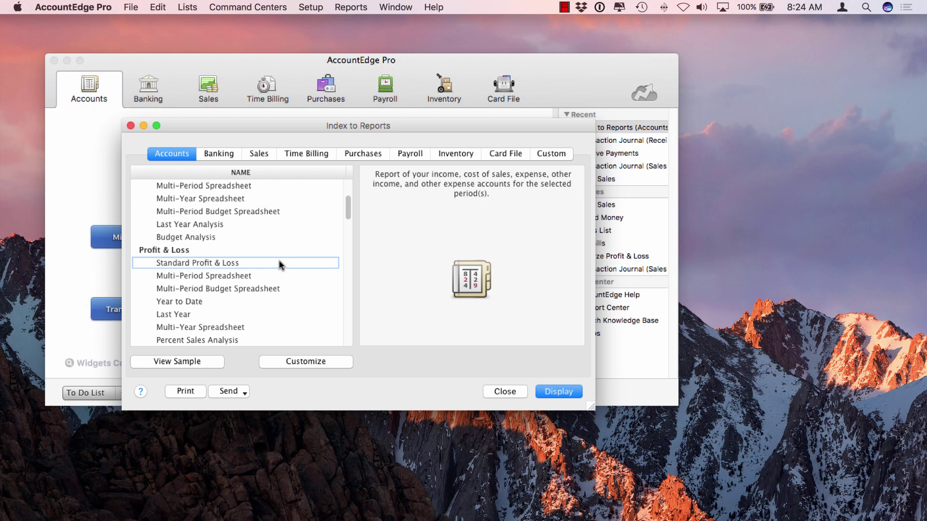
{"action": "left_click", "coordinate": [223, 394]}
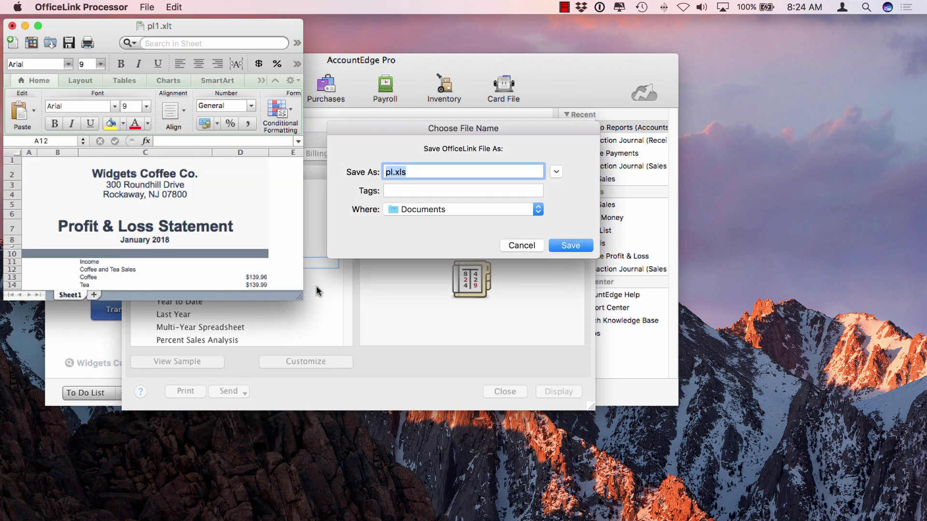
{"action": "left_click", "coordinate": [520, 245]}
{"action": "mouse_move", "coordinate": [299, 295]}
{"action": "left_mouse_down"}
{"action": "mouse_move", "coordinate": [494, 391]}
{"action": "mouse_move", "coordinate": [473, 501]}
{"action": "left_mouse_up"}
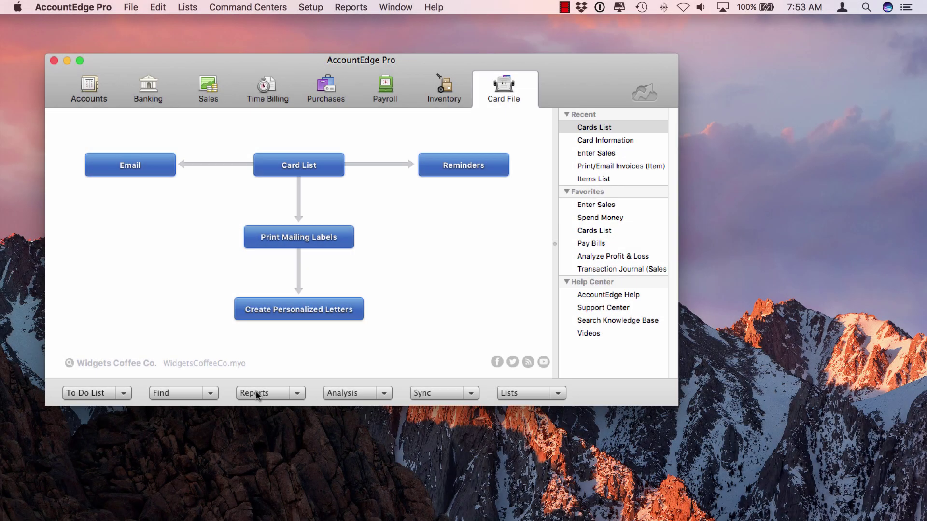
Preview the General Checking bank reconciliation and close it without changes
{"action": "left_click", "coordinate": [148, 87]}
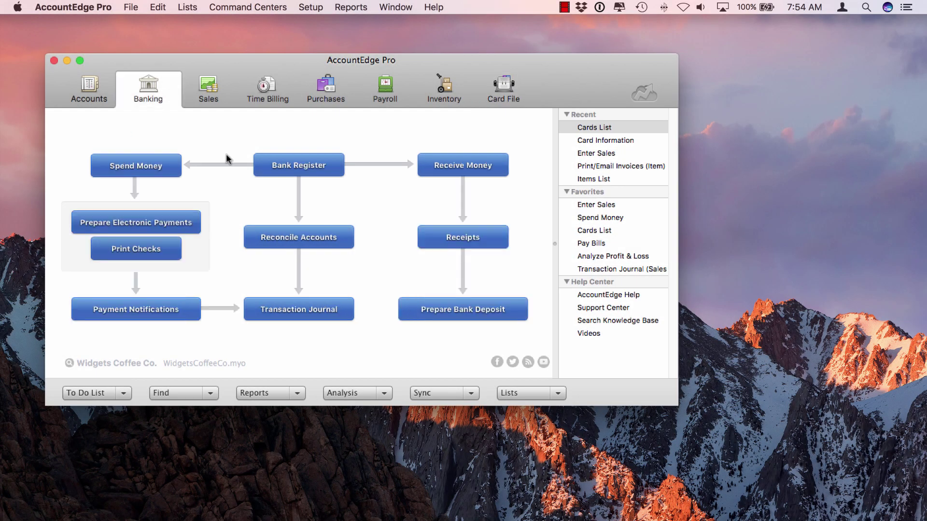
{"action": "left_click", "coordinate": [278, 239]}
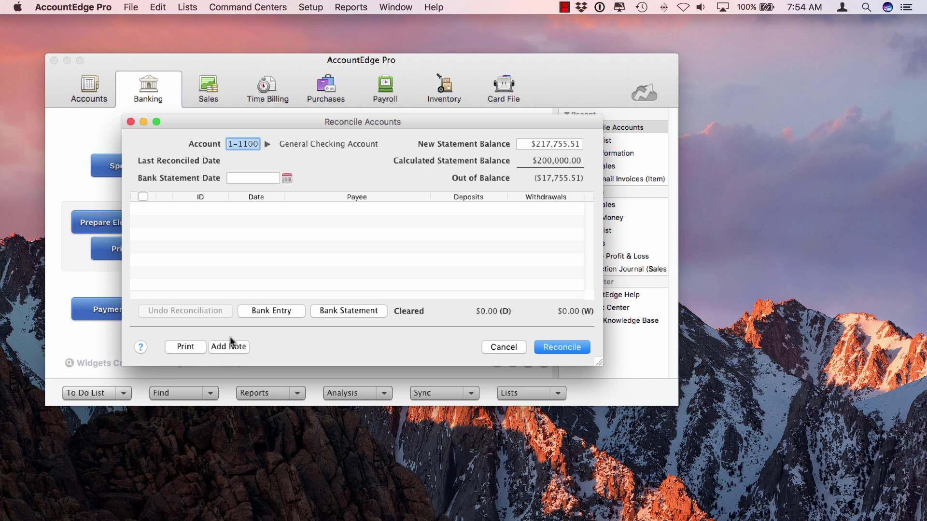
{"action": "left_click", "coordinate": [501, 347]}
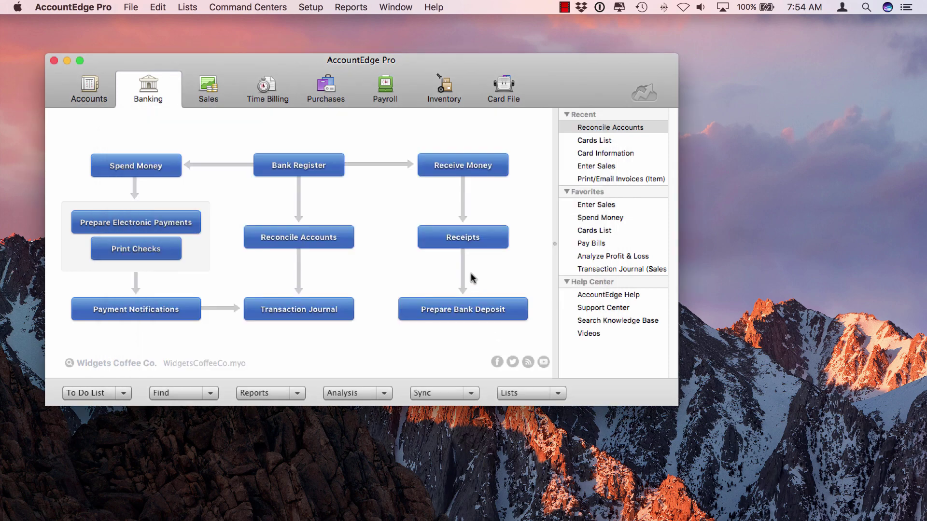
Preview a blank customer payment in Receive Payments and close it unrecorded
{"action": "left_click", "coordinate": [200, 91]}
{"action": "left_click", "coordinate": [425, 214]}
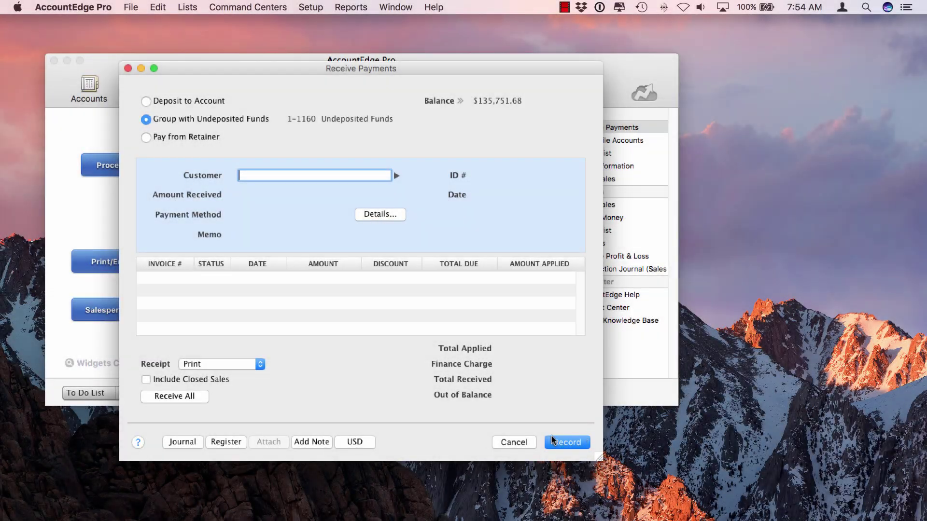
{"action": "left_click", "coordinate": [513, 442]}
Open job B101 Supplies and Consulting from the Jobs list and view its Details tab
{"action": "left_click", "coordinate": [181, 7]}
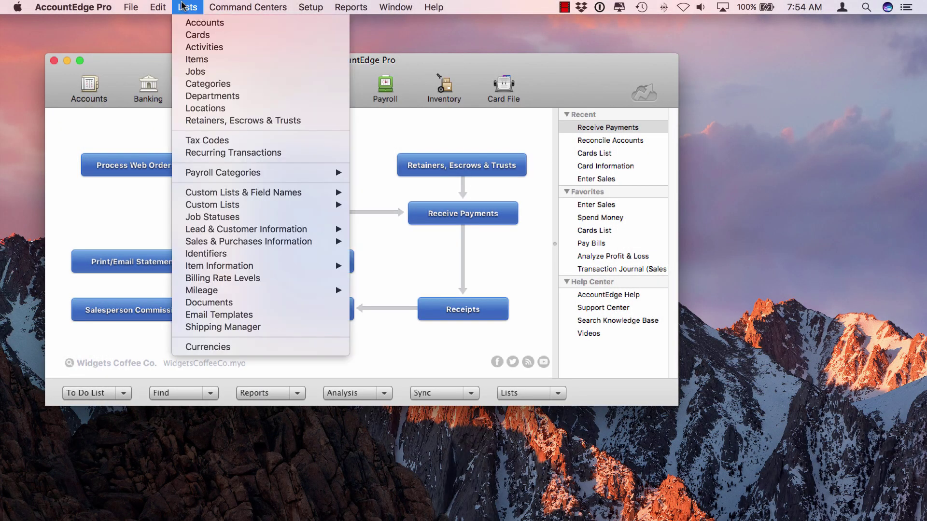
{"action": "left_click", "coordinate": [196, 72]}
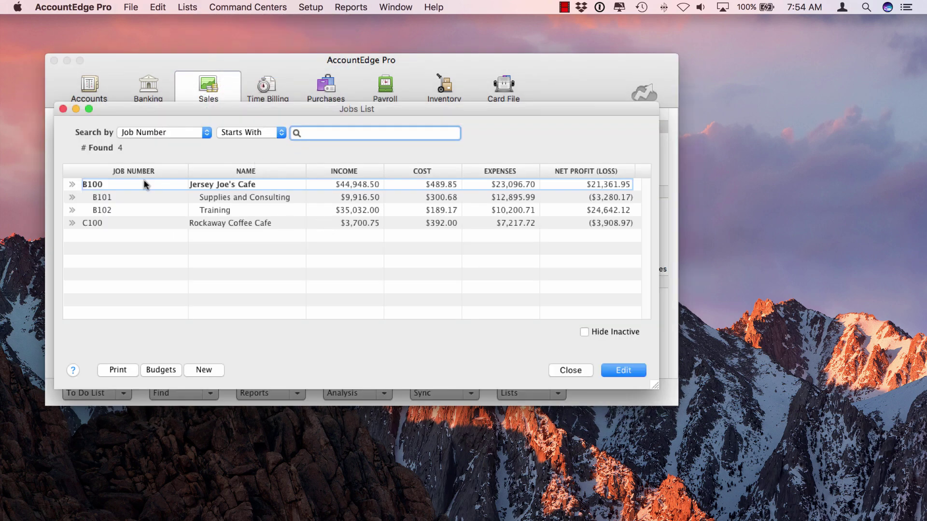
{"action": "left_click", "coordinate": [106, 197]}
{"action": "left_click", "coordinate": [72, 198]}
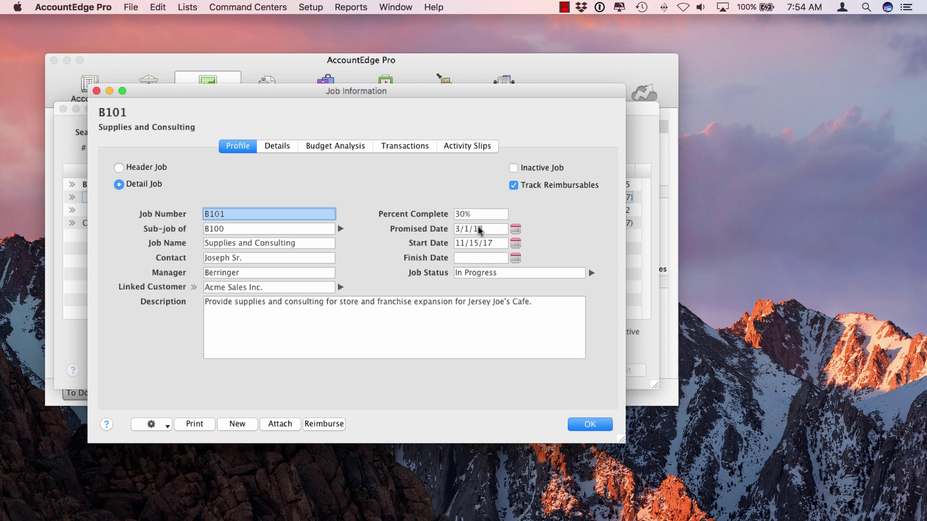
{"action": "left_click", "coordinate": [278, 147]}
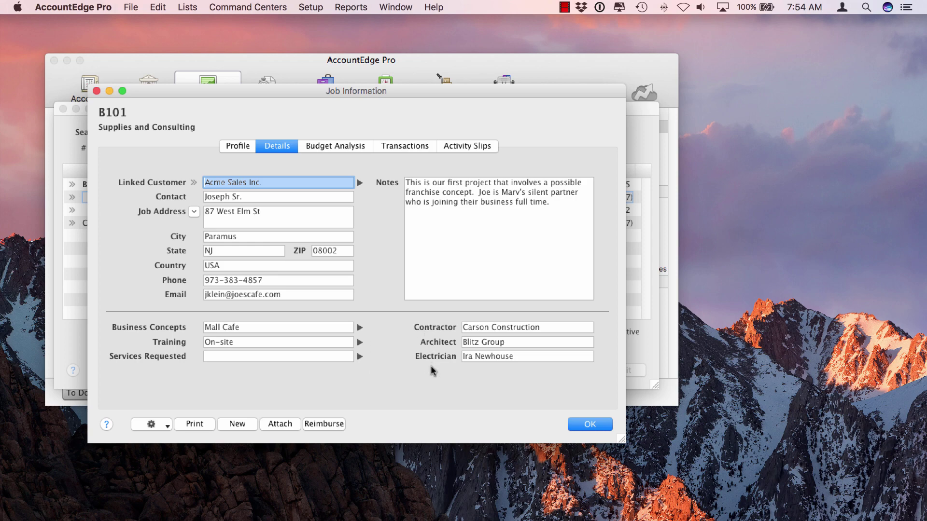
Set job B101's Percent Complete to 50 on Budget Analysis, then view its Transactions
{"action": "left_click", "coordinate": [328, 147]}
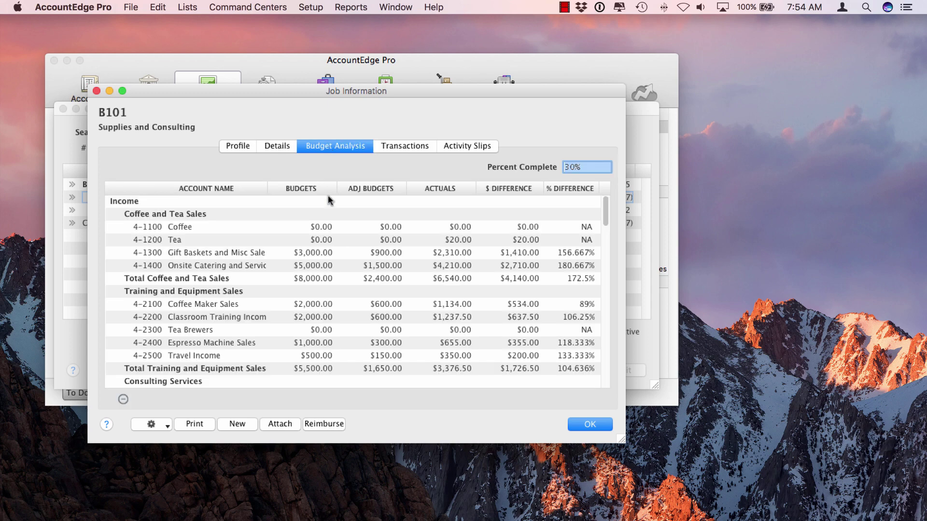
{"action": "type", "text": "50"}
{"action": "key", "text": "Tab"}
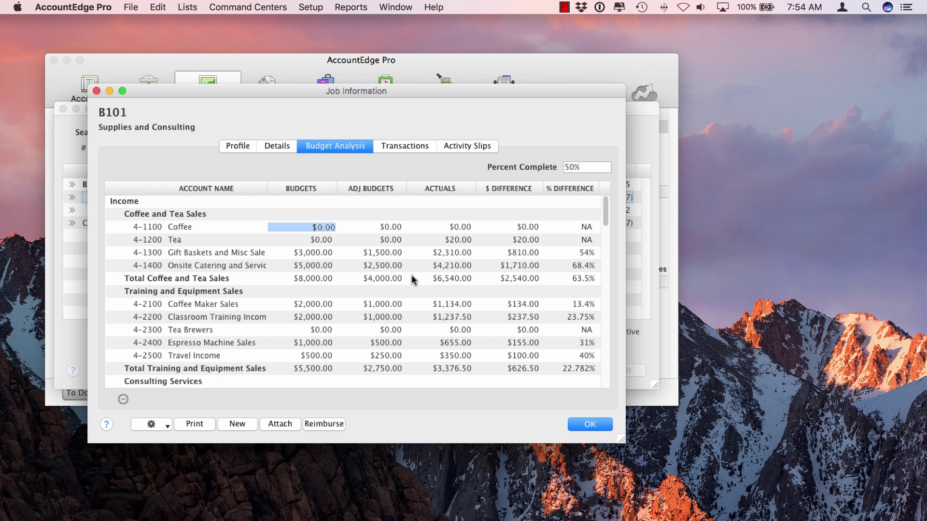
{"action": "left_click", "coordinate": [404, 146]}
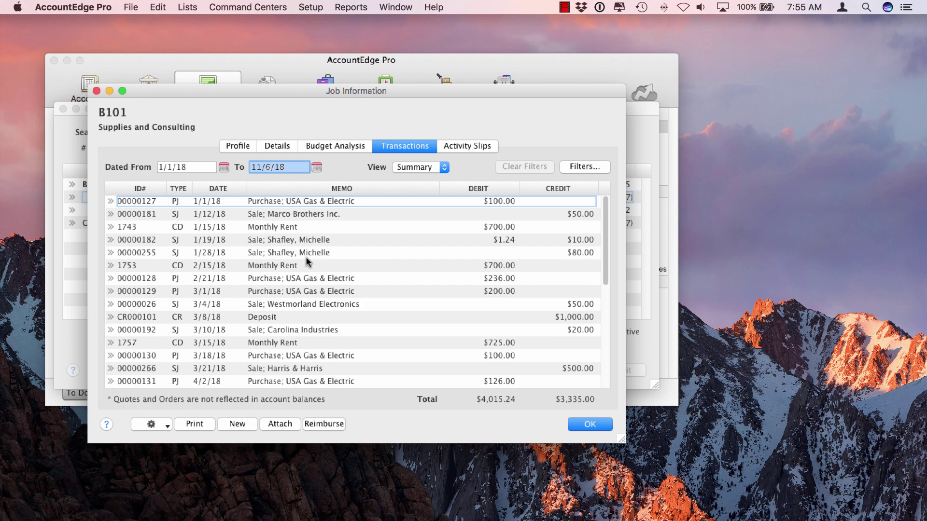
Switch job B101's transaction view from Summary to Detail to show account numbers
{"action": "left_click", "coordinate": [421, 166]}
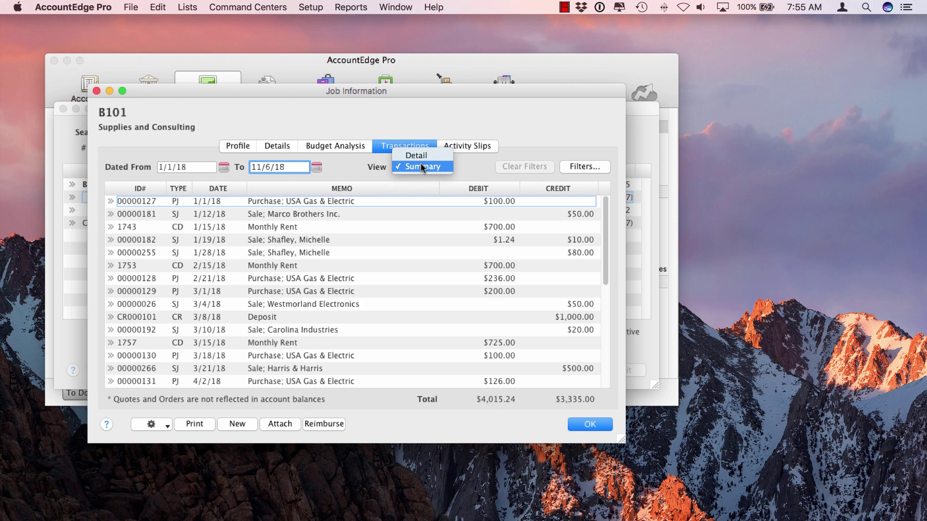
{"action": "left_click", "coordinate": [419, 246]}
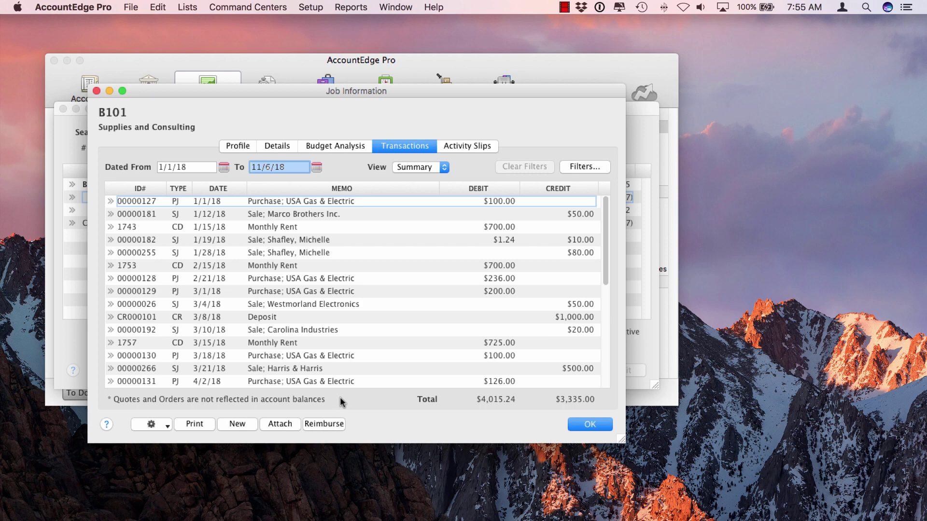
{"action": "left_click", "coordinate": [413, 164]}
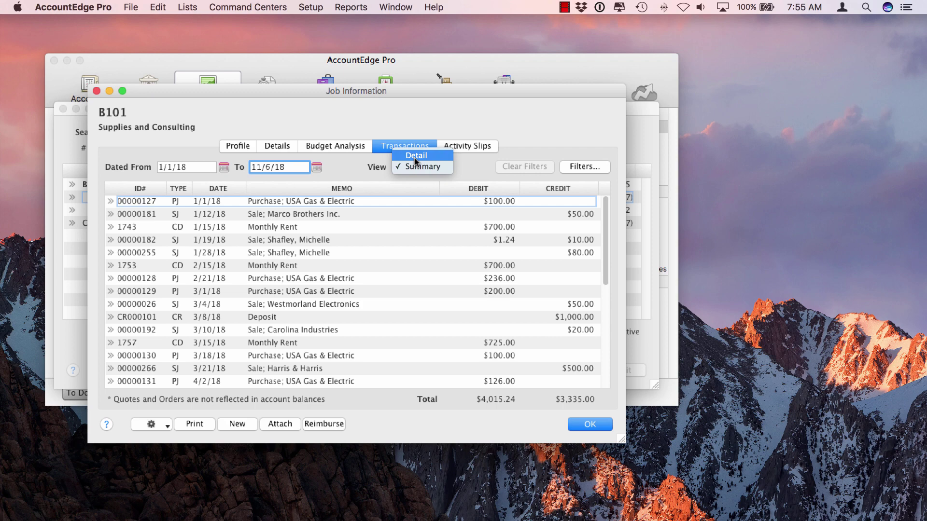
{"action": "left_click", "coordinate": [416, 157]}
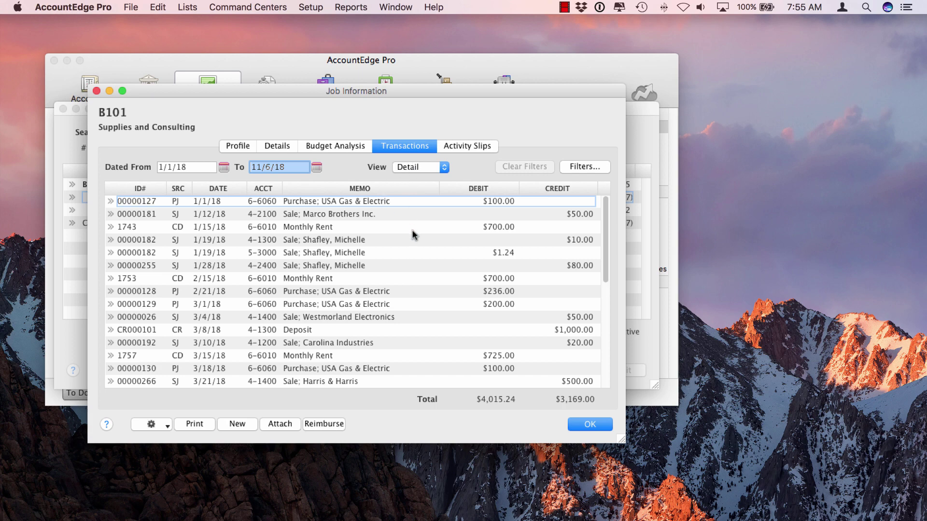
Check job B101's Activity Slips, then close Job Information and the Jobs List
{"action": "left_click", "coordinate": [473, 147]}
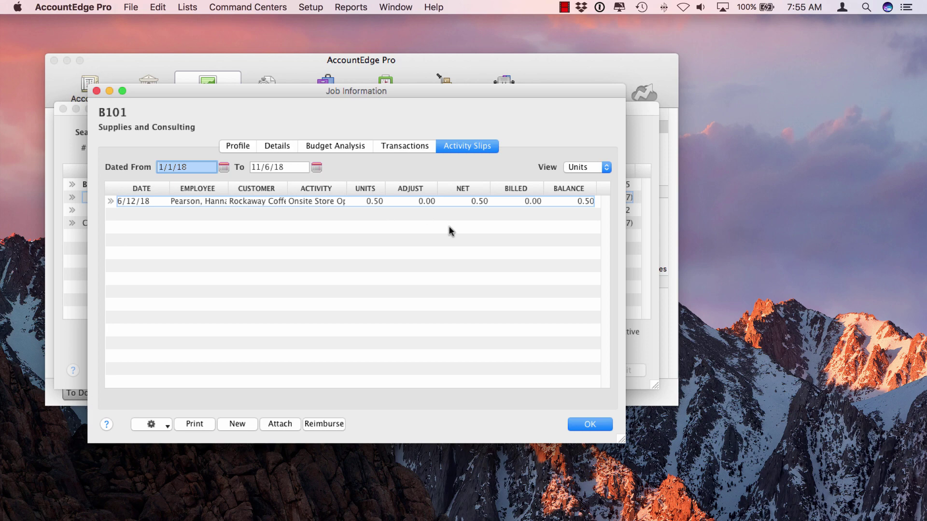
{"action": "left_click", "coordinate": [577, 423]}
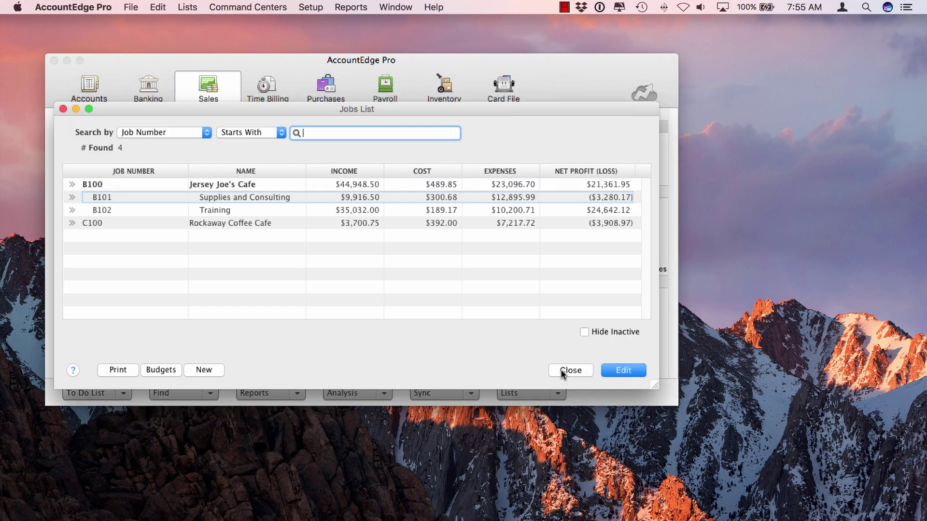
{"action": "left_click", "coordinate": [570, 370]}
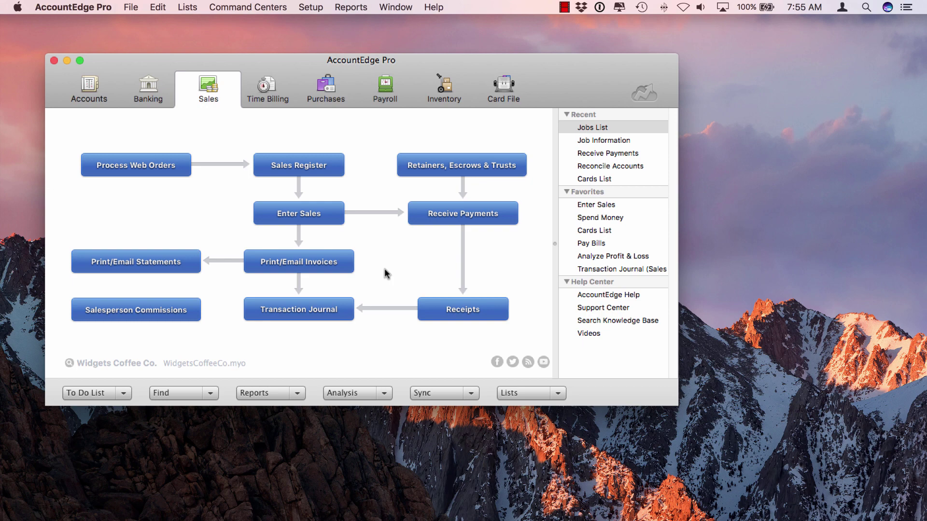